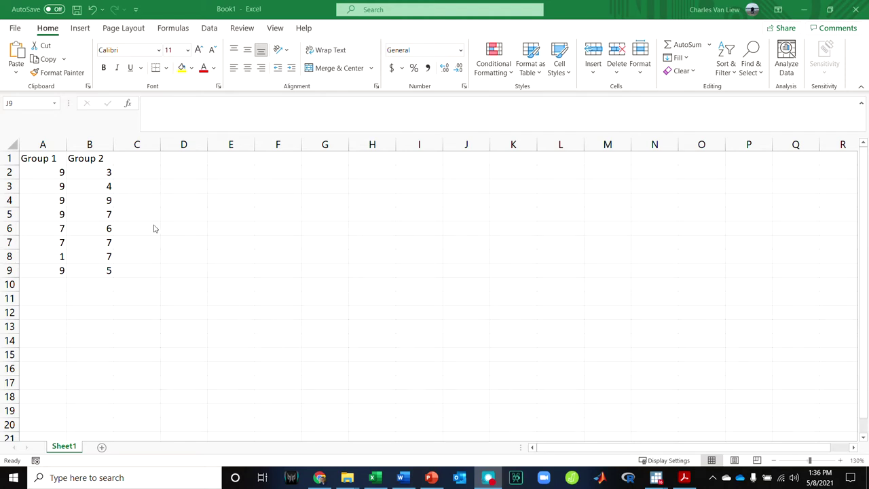
- Examine the Group 1 and Group 2 data in columns A and B, including their headers and values in rows 2 to 9
key(alt+Tab)
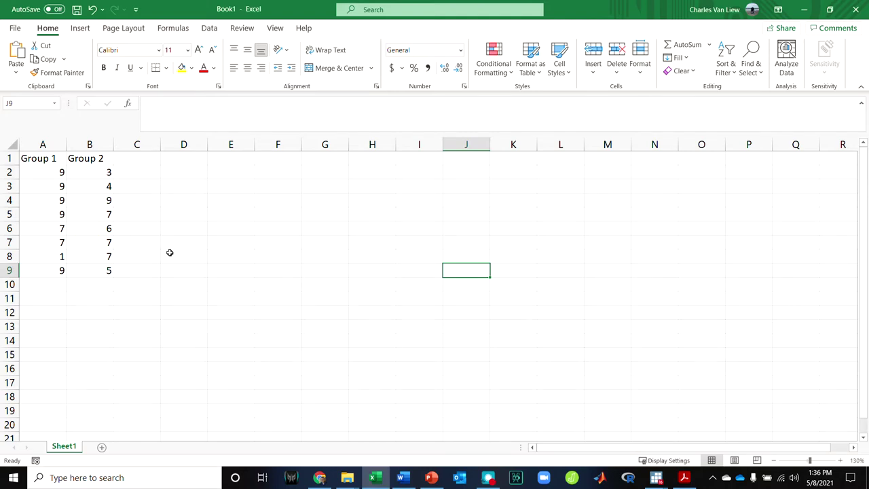
drag(59, 163, 69, 163)
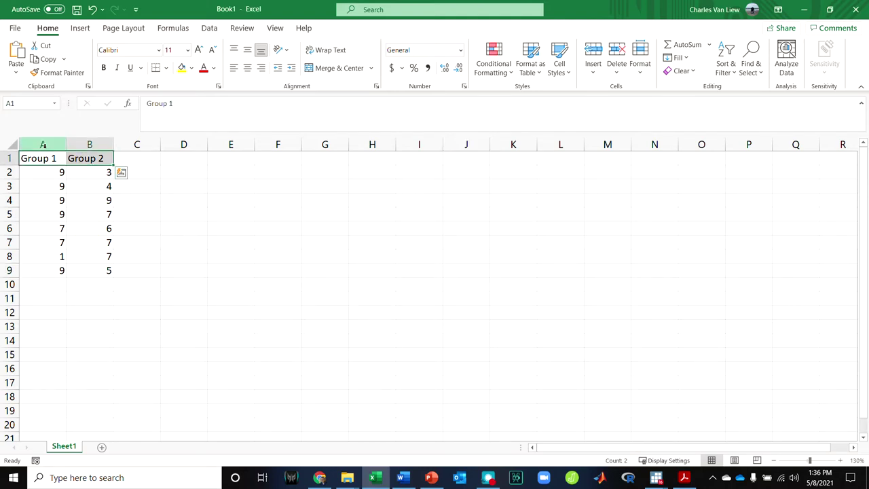
click(42, 144)
click(80, 158)
click(86, 144)
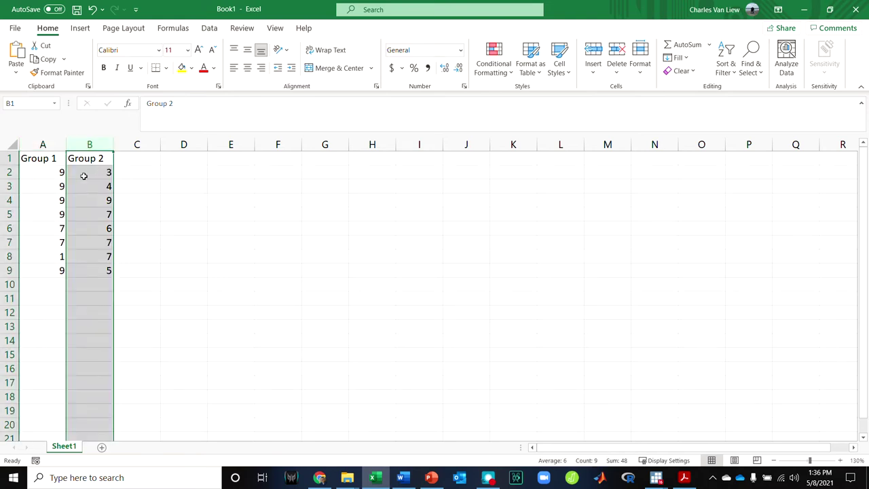
drag(54, 172, 36, 266)
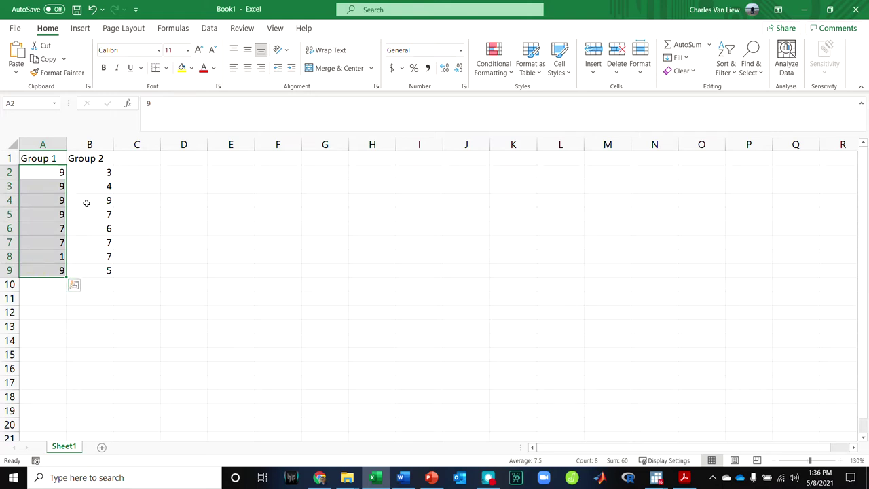
click(59, 172)
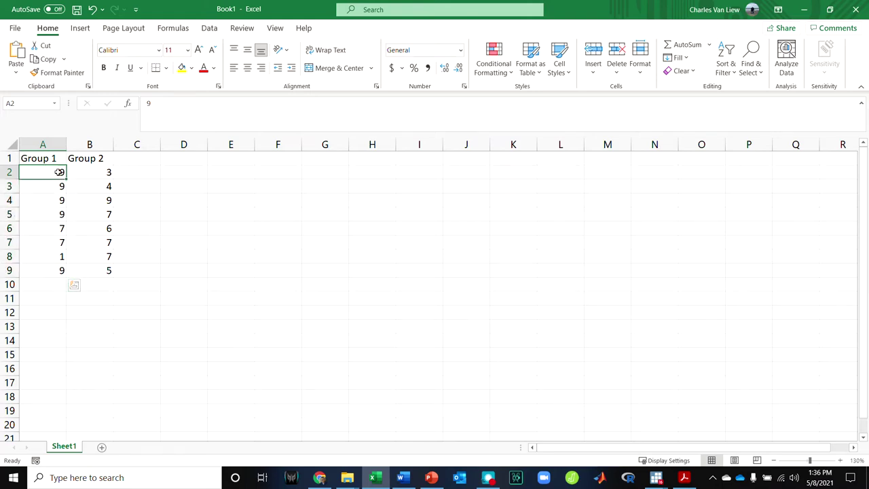
drag(59, 172, 48, 271)
drag(86, 175, 82, 276)
click(43, 144)
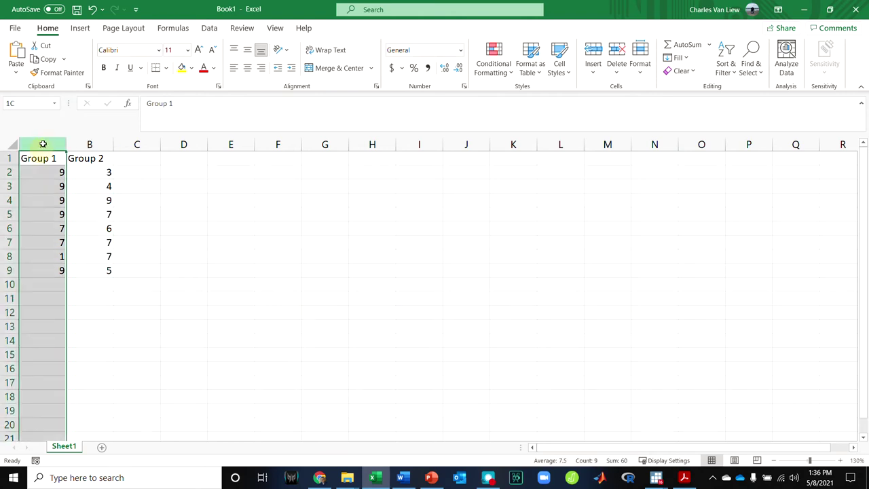
click(97, 144)
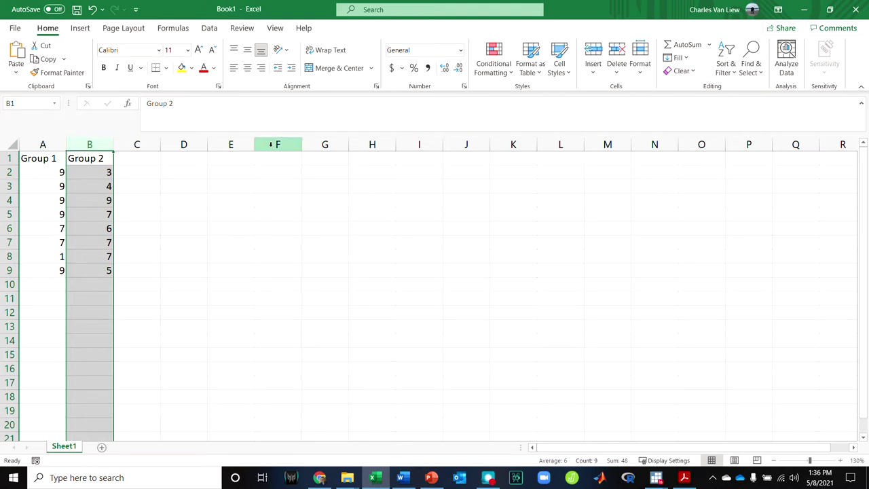
click(154, 297)
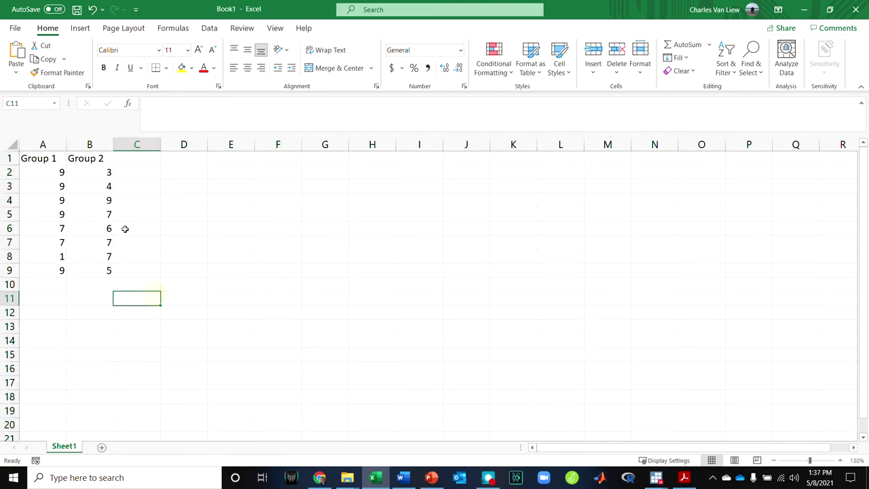
click(90, 144)
drag(90, 144, 58, 144)
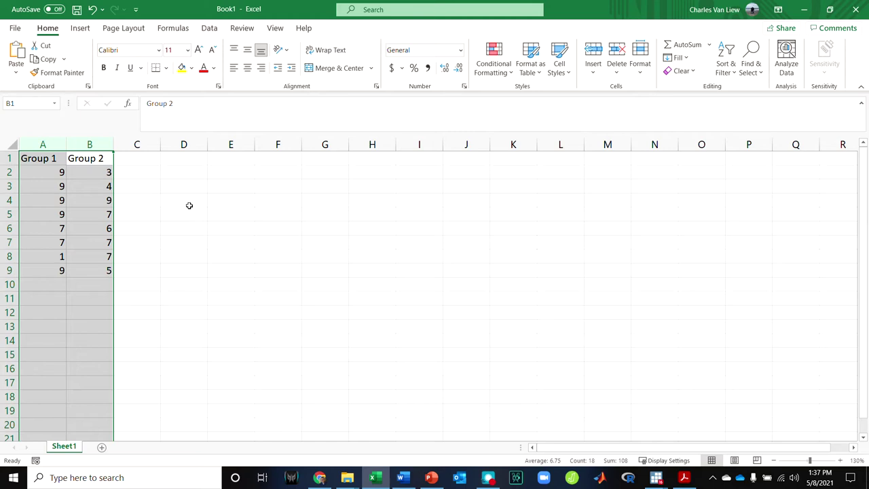
click(190, 205)
drag(89, 144, 40, 154)
click(260, 240)
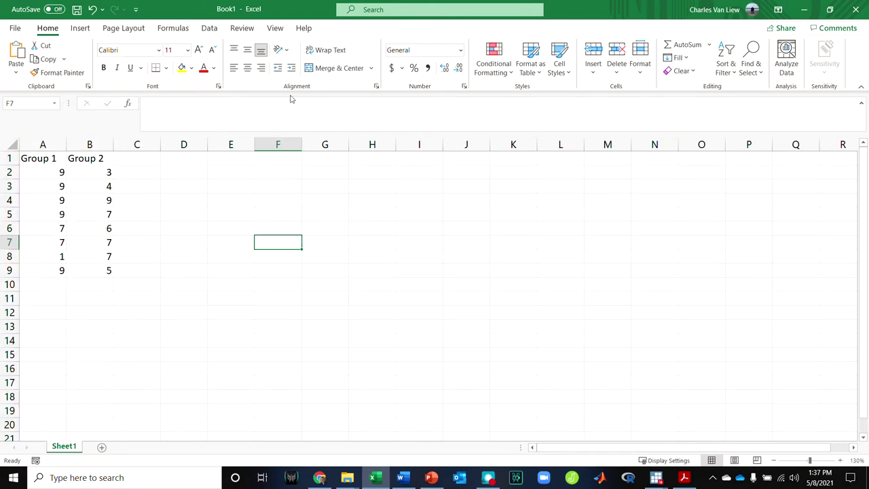
- Set up an Anova: Single Factor analysis with input range A1:B9, grouped by columns, with labels in the first row
click(209, 28)
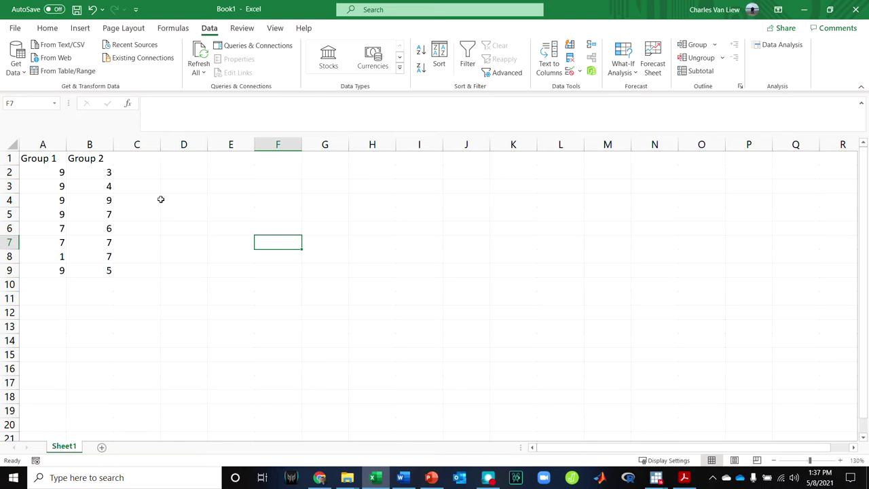
click(764, 44)
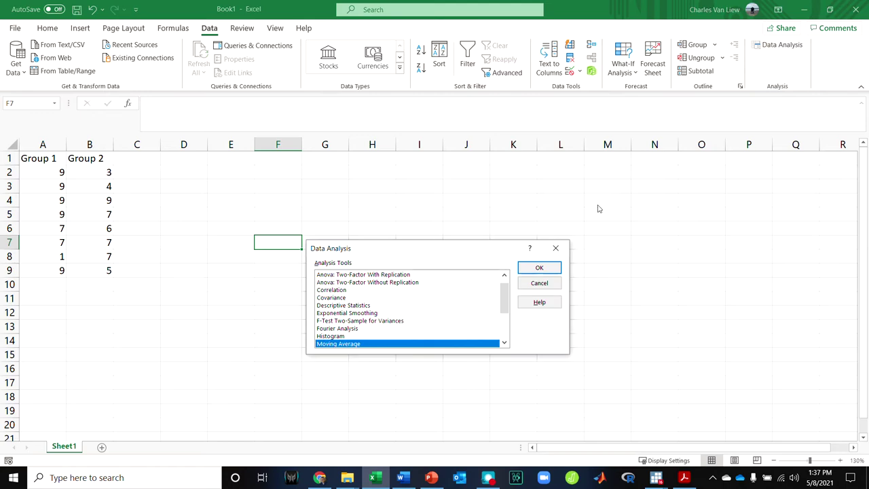
scroll(401, 326, up, 1)
click(358, 274)
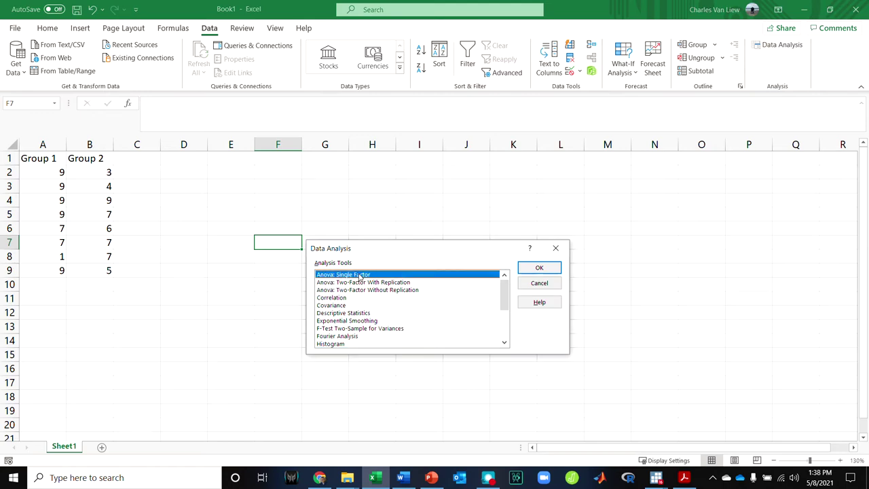
click(555, 273)
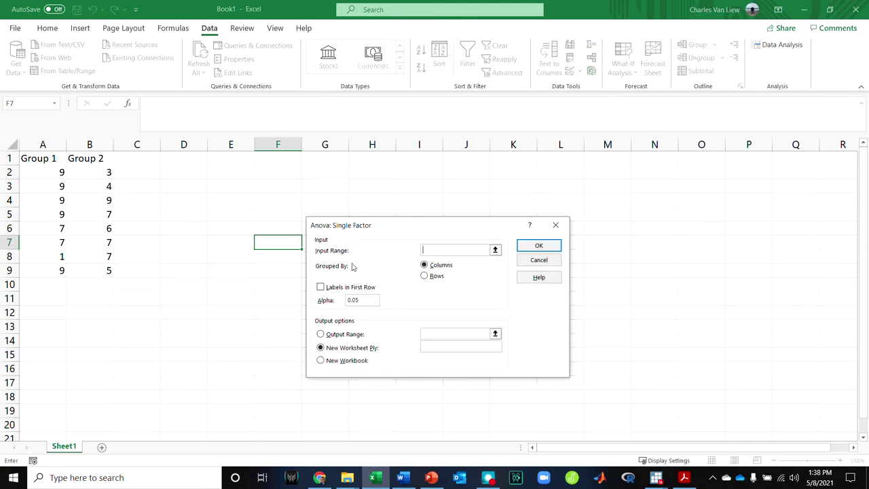
drag(55, 160, 88, 271)
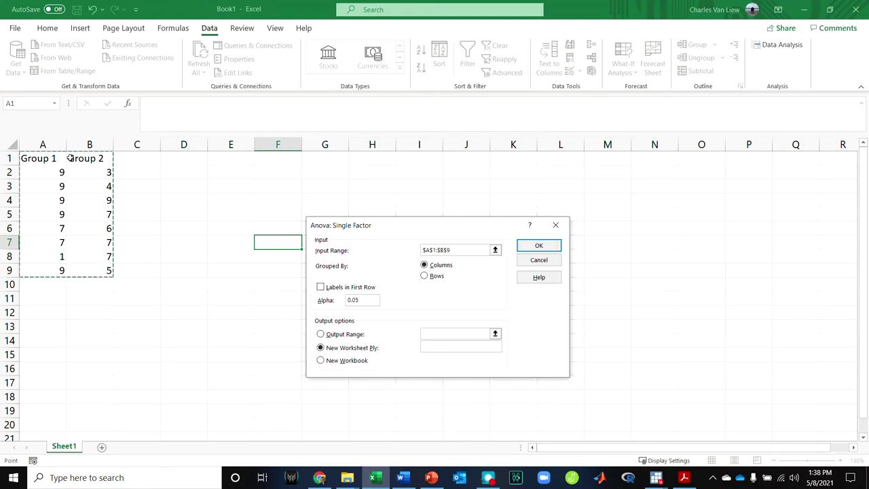
click(320, 288)
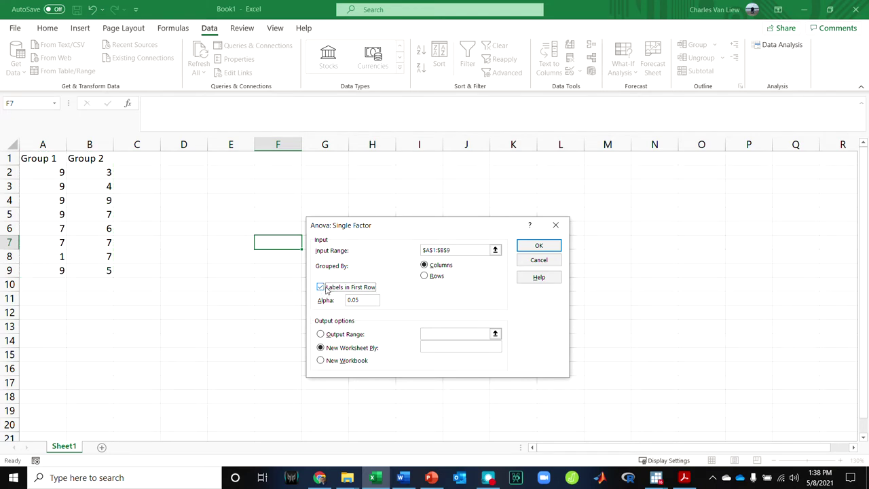
- Set the ANOVA's output range to cell D1 and run the analysis
click(321, 334)
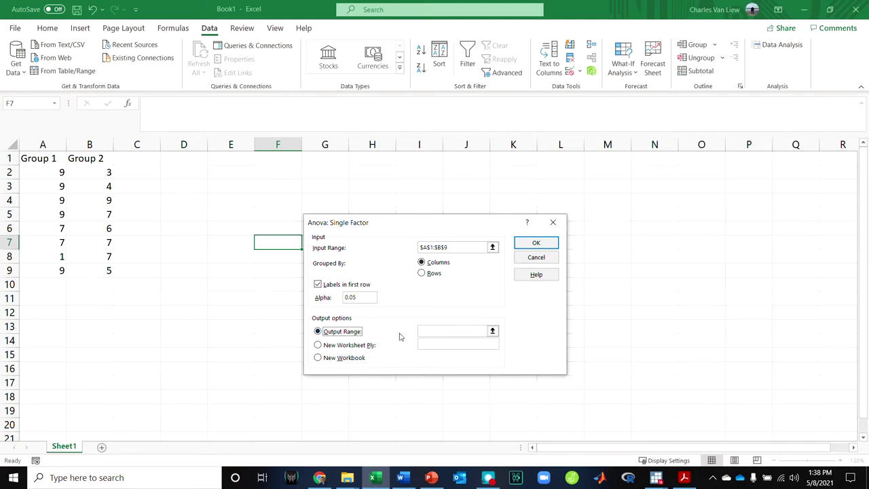
click(421, 331)
click(190, 158)
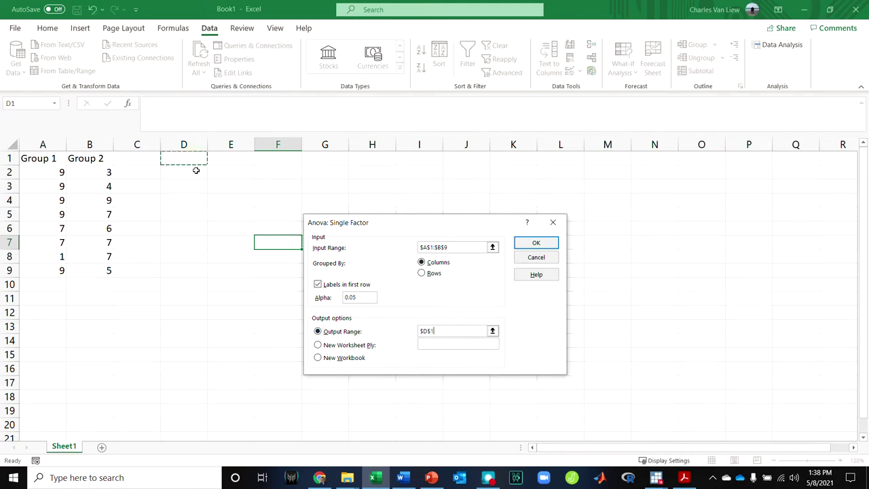
click(547, 243)
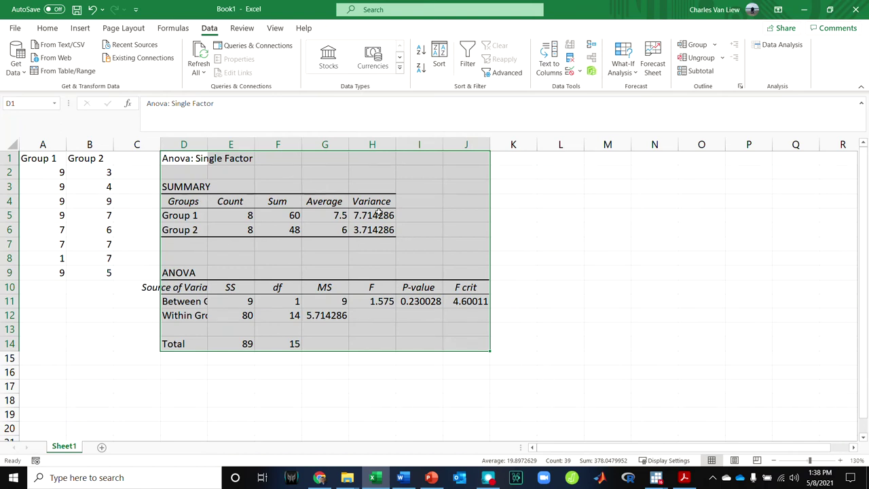
- Examine the ANOVA output, covering the summary table's statistics and the SS, df, MS, F and P-value results
drag(189, 199, 364, 228)
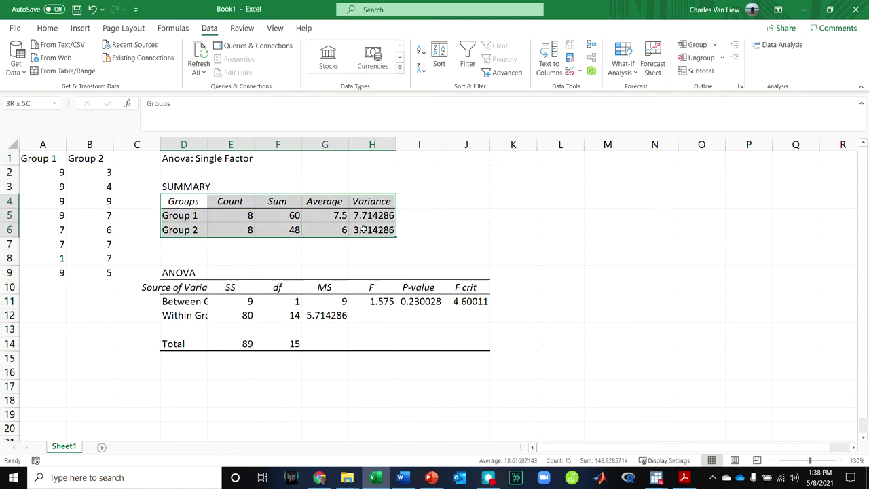
click(278, 201)
click(364, 202)
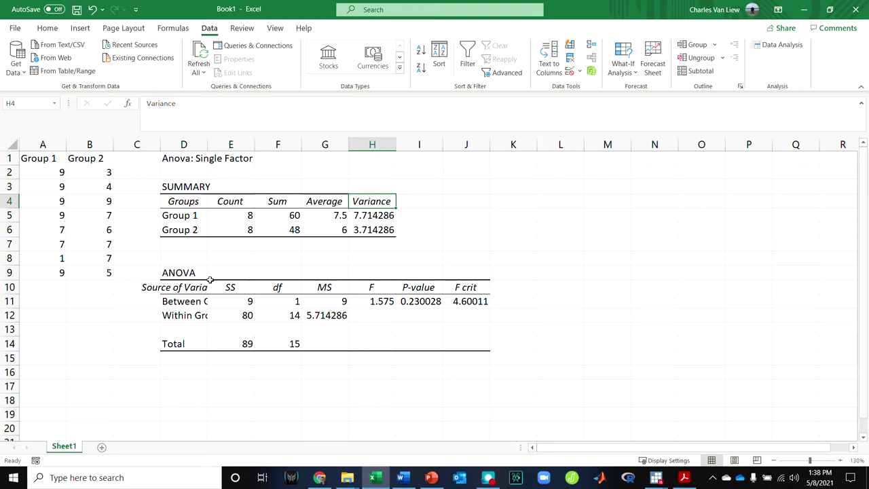
drag(190, 292, 450, 343)
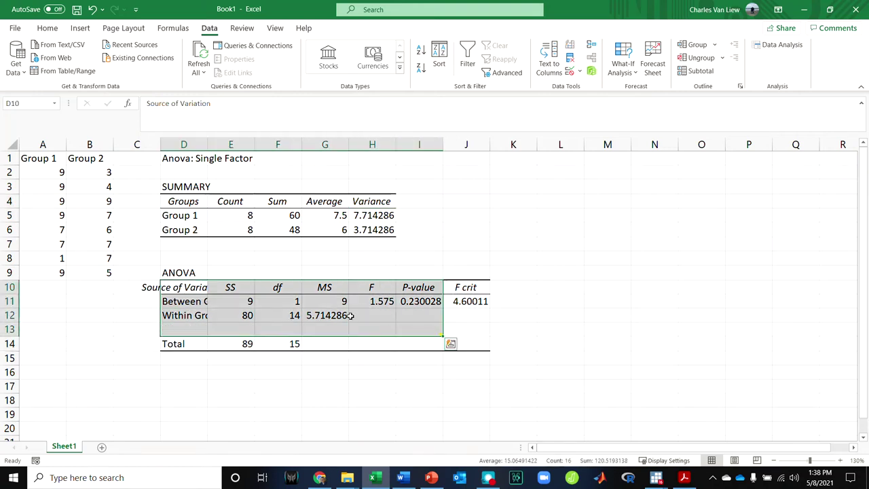
click(223, 297)
click(287, 299)
click(346, 293)
click(384, 297)
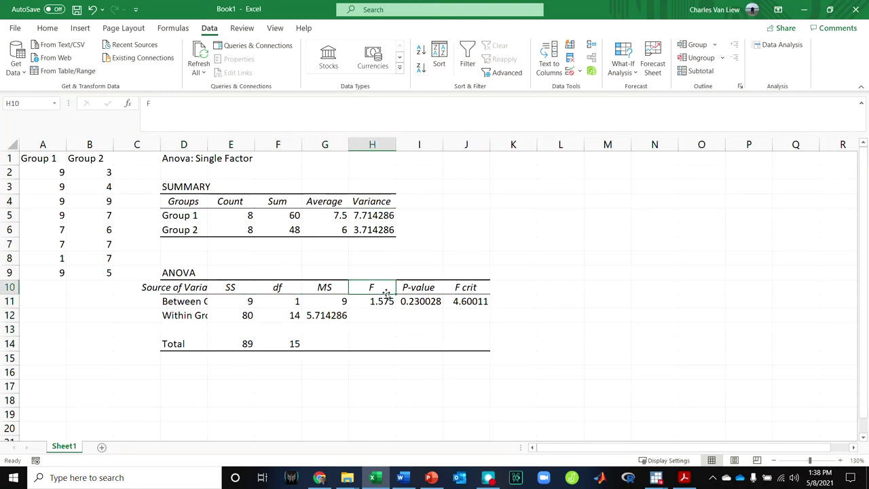
mouse_move(383, 301)
mouse_down()
mouse_move(411, 290)
mouse_move(380, 291)
mouse_move(400, 303)
mouse_up()
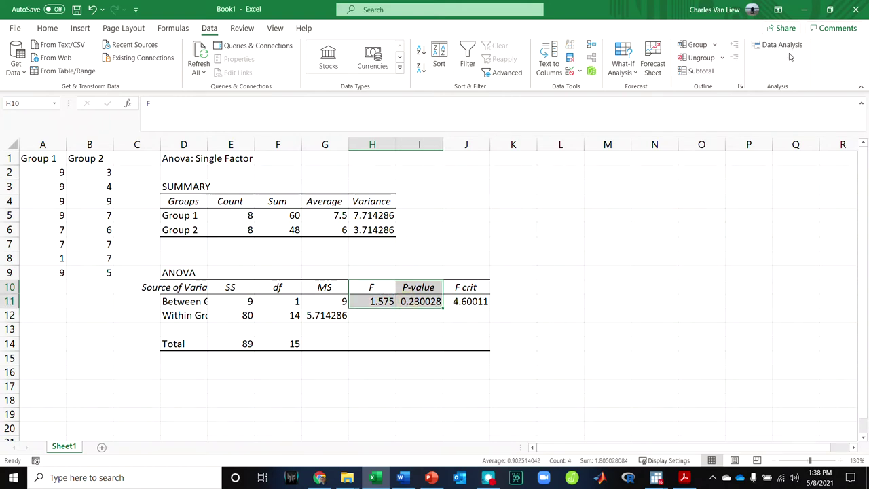
- Set up a t-Test: Two-Sample Assuming Equal Variances with variable 1 range A1:A9 and variable 2 range B1:B9
click(523, 213)
click(781, 45)
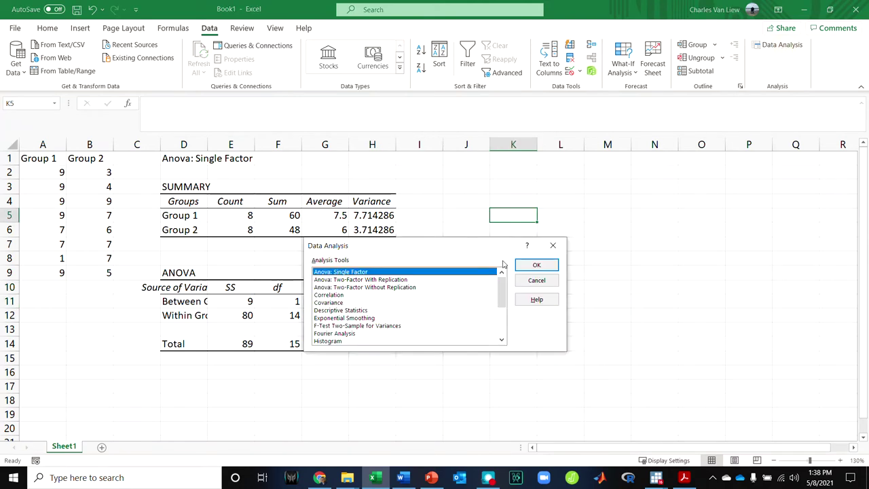
scroll(437, 290, down, 3)
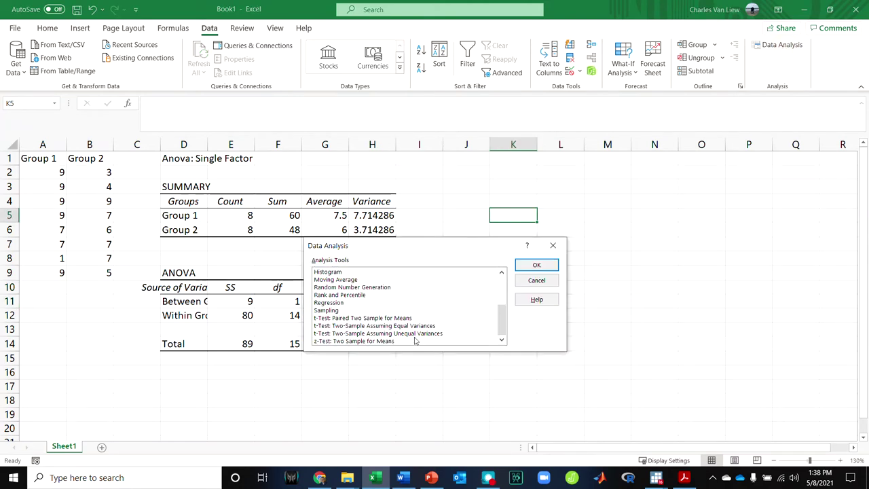
click(357, 326)
click(552, 266)
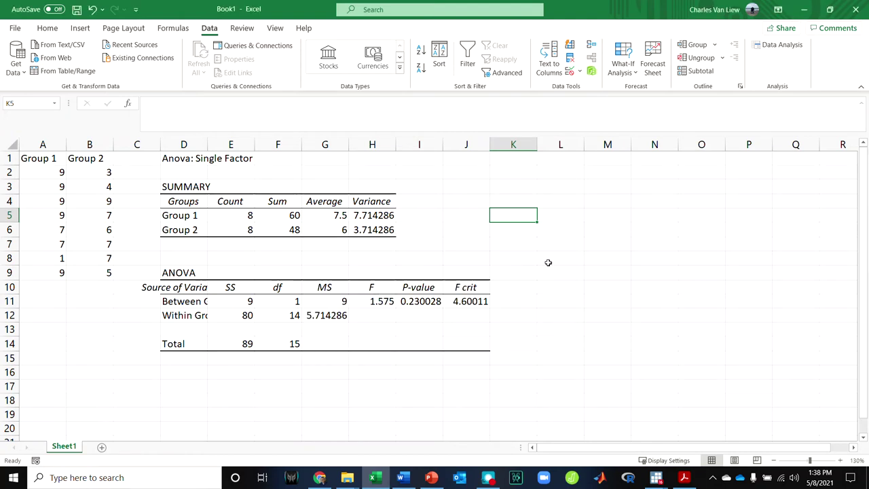
drag(51, 159, 51, 273)
click(478, 260)
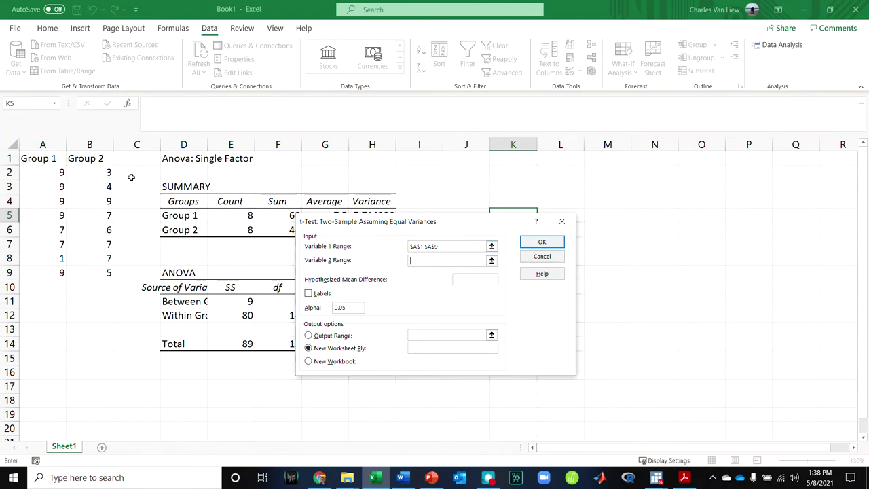
drag(99, 159, 95, 273)
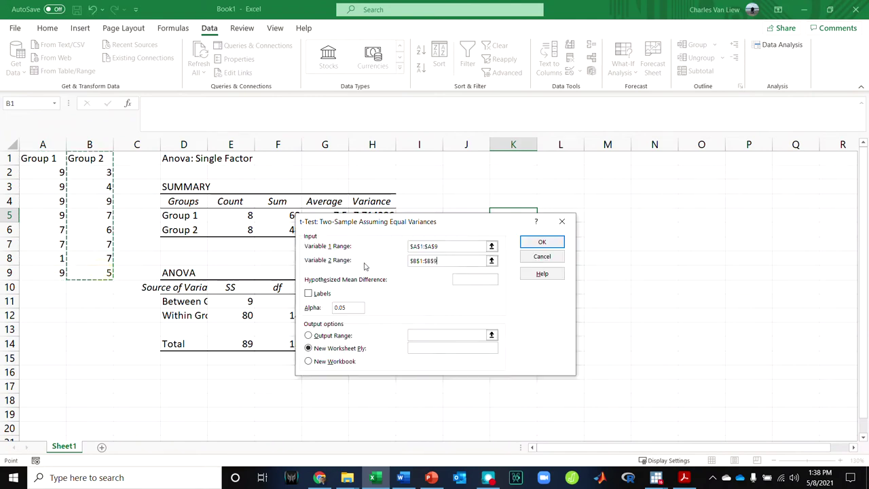
- Enable labels for the t-test and set its hypothesized mean difference to 0
click(323, 294)
click(486, 278)
text(0)
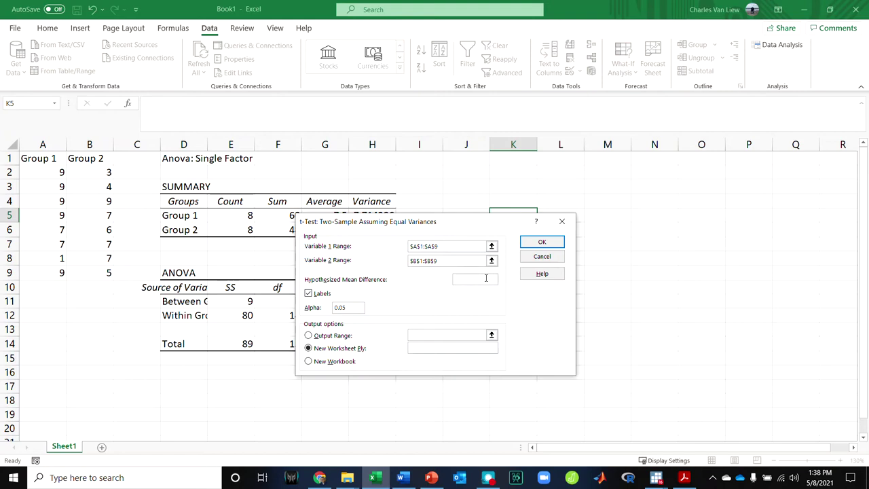
- Output the t-test results at cell K1 and fit column K's width to its contents
click(308, 336)
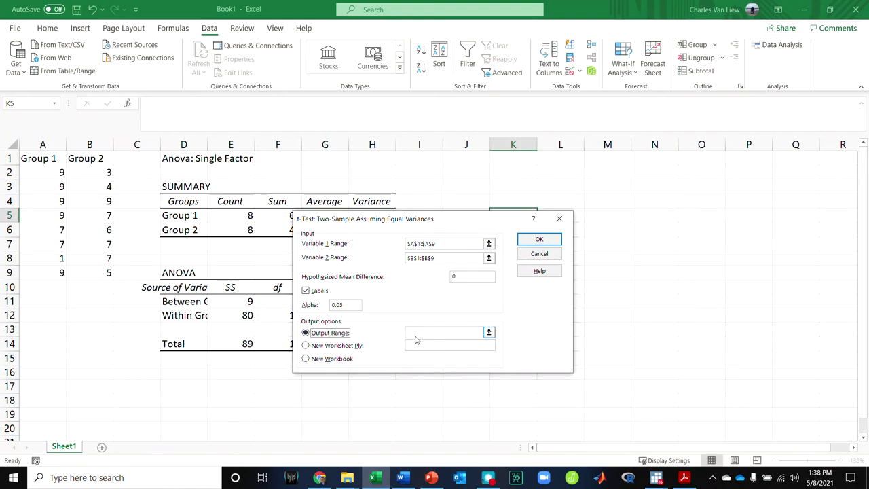
click(504, 161)
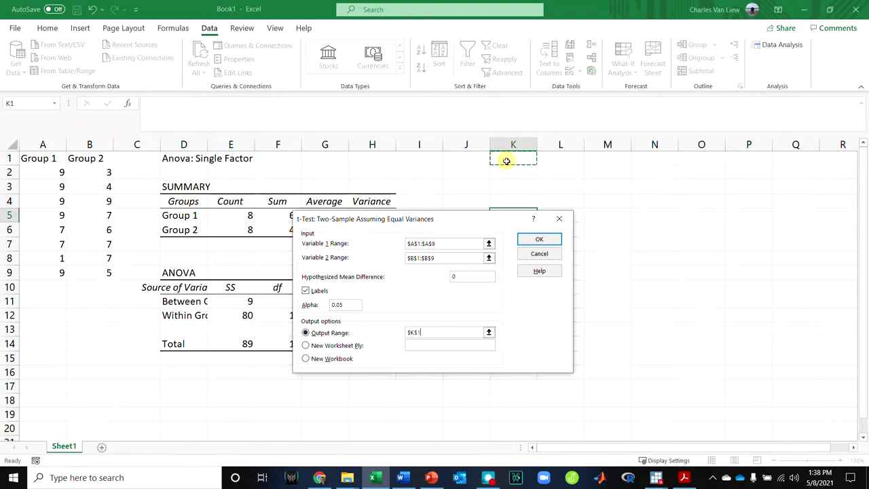
click(538, 239)
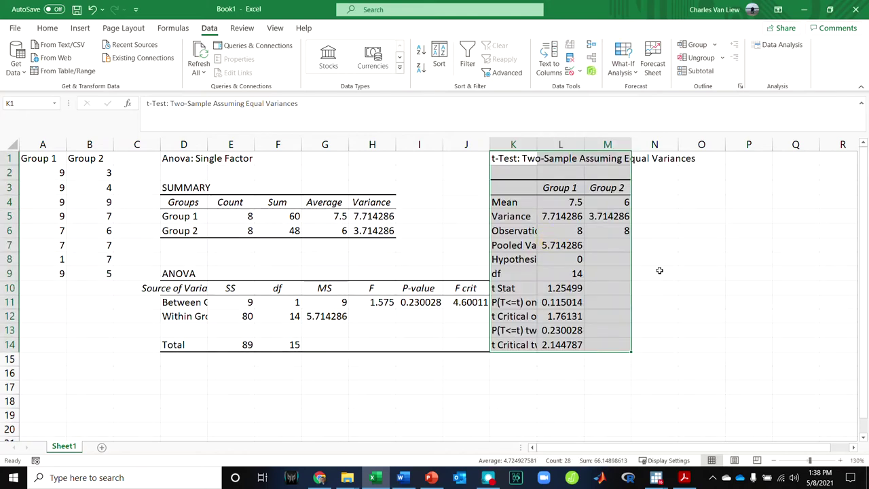
double_click(536, 145)
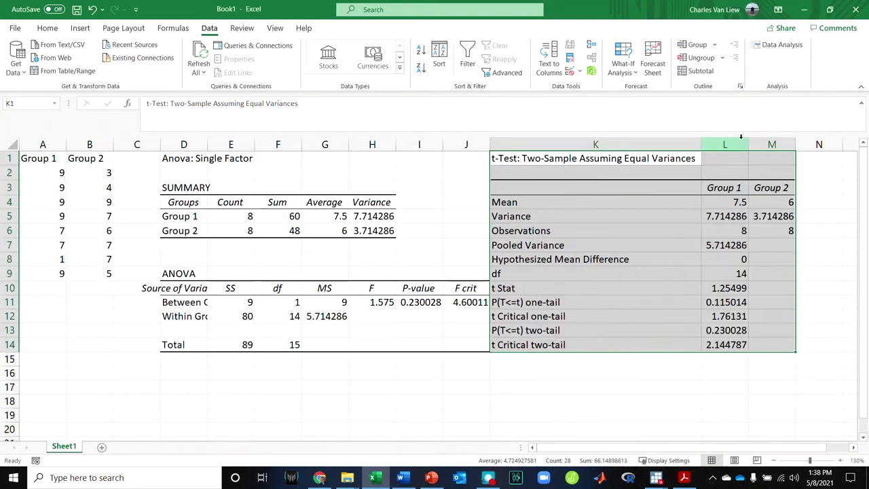
click(764, 359)
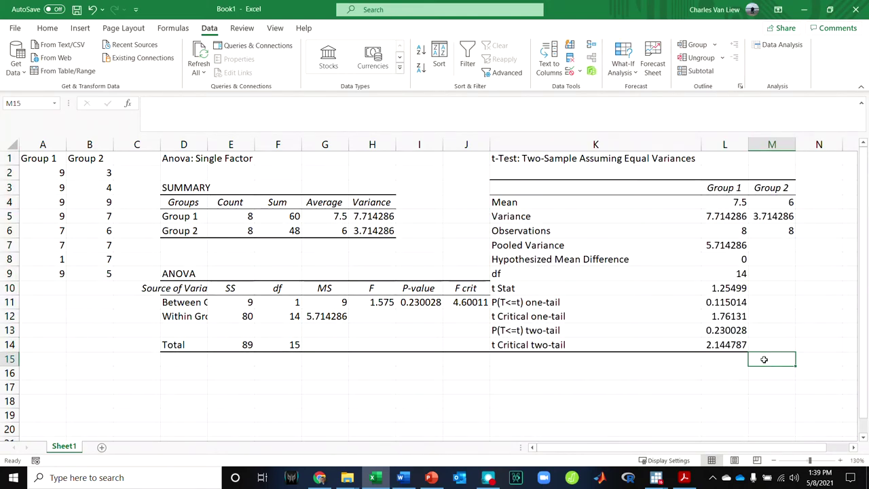
- Compare the group means, variances and observation counts in the ANOVA summary with those in the t-test output
click(343, 220)
click(341, 231)
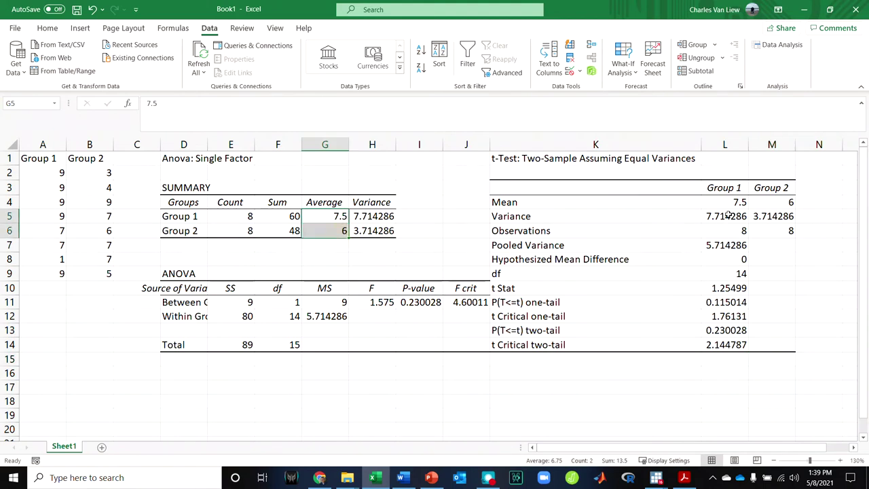
drag(729, 203, 786, 206)
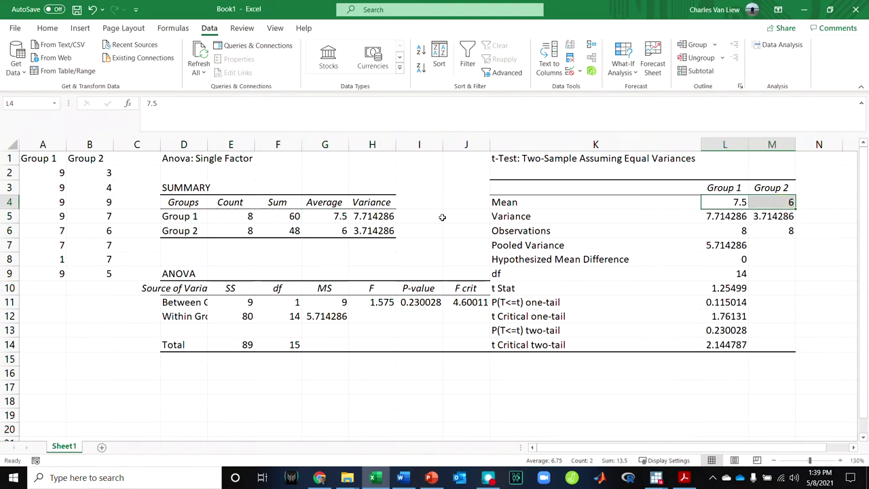
drag(387, 214, 387, 230)
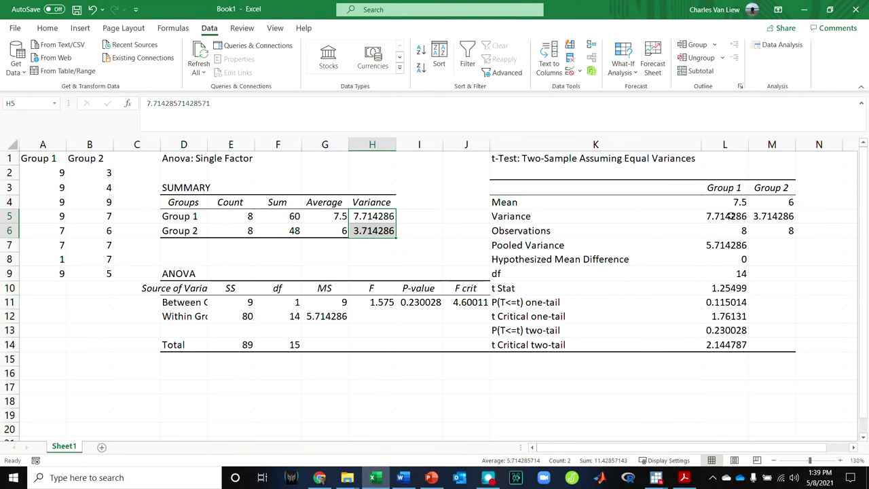
drag(727, 216, 759, 226)
drag(248, 216, 248, 230)
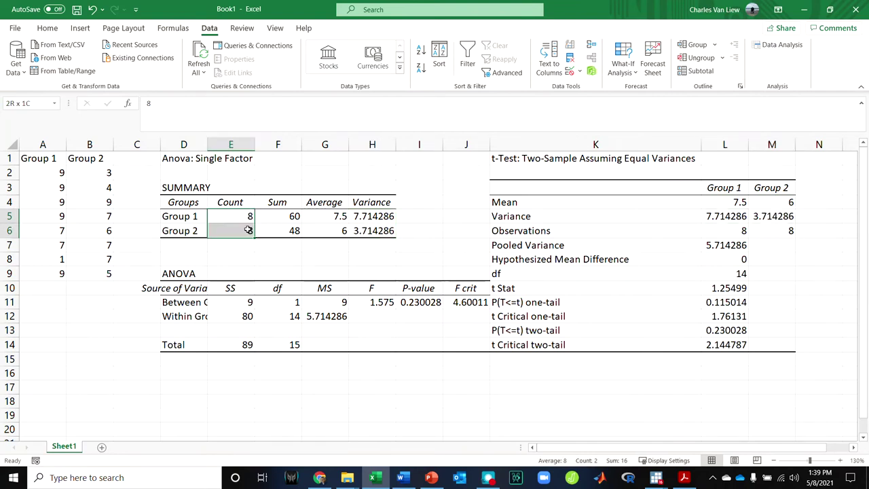
drag(741, 231, 791, 230)
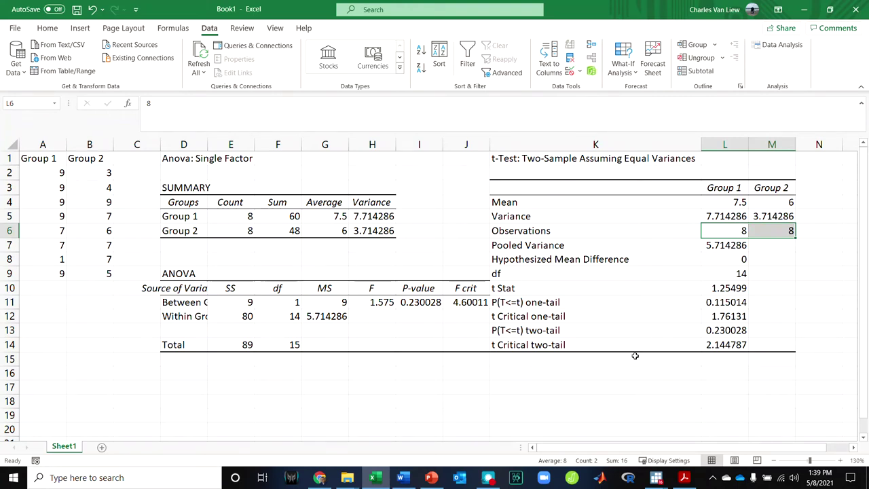
- Compare the t-test's t Stat and two-tail P value with the ANOVA's F and P-value
click(740, 330)
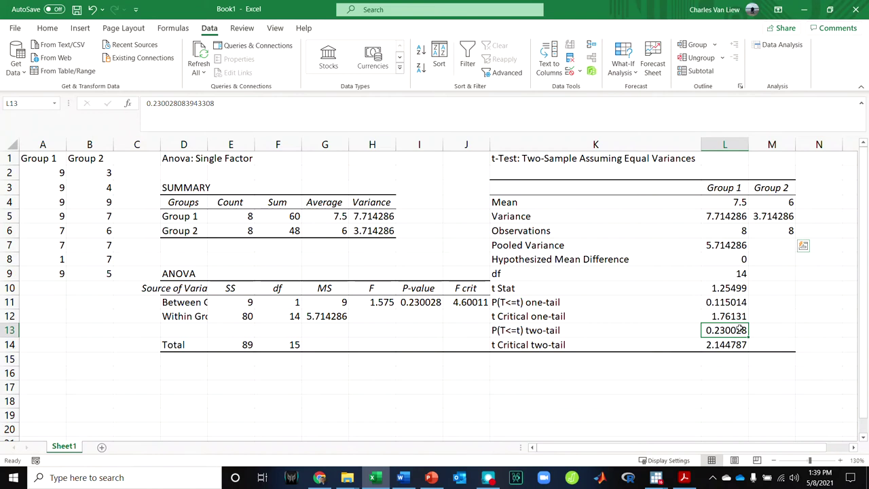
drag(740, 330, 652, 330)
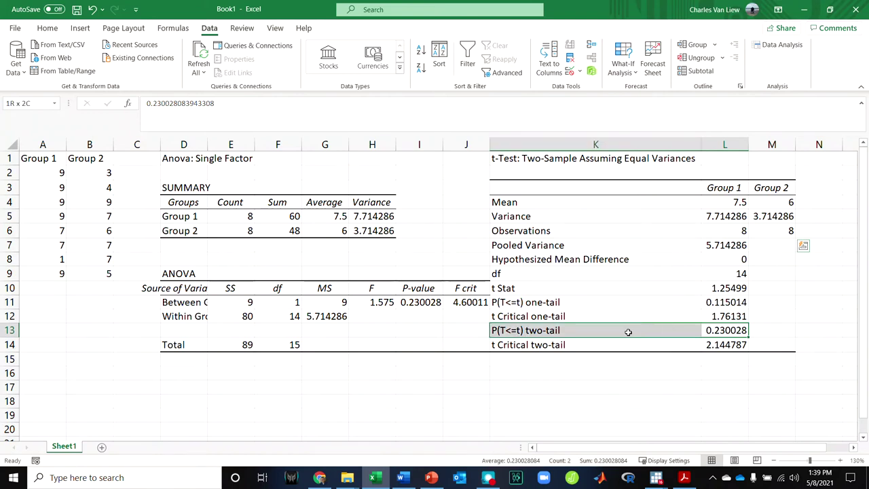
drag(628, 331, 628, 331)
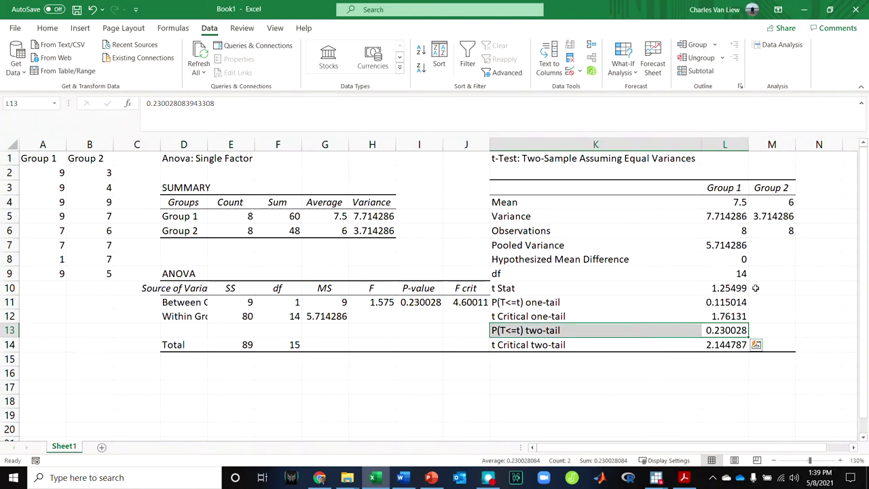
ctrl+drag(727, 288, 597, 290)
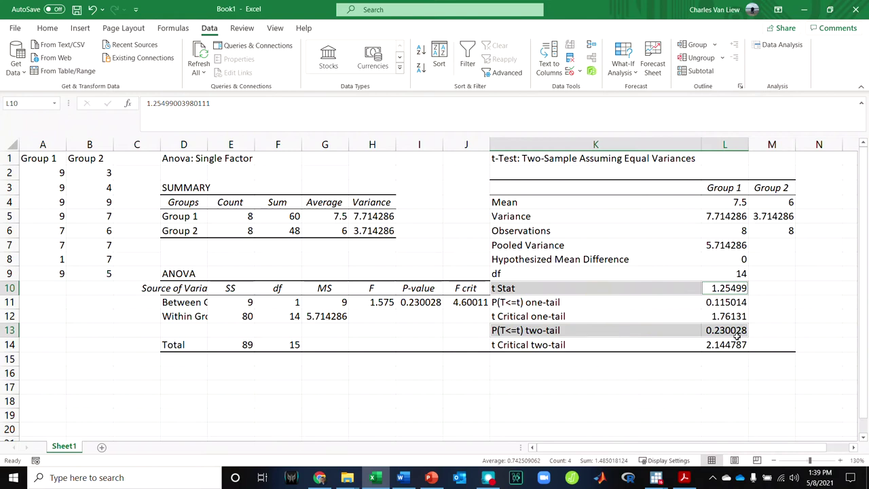
ctrl+drag(382, 287, 400, 303)
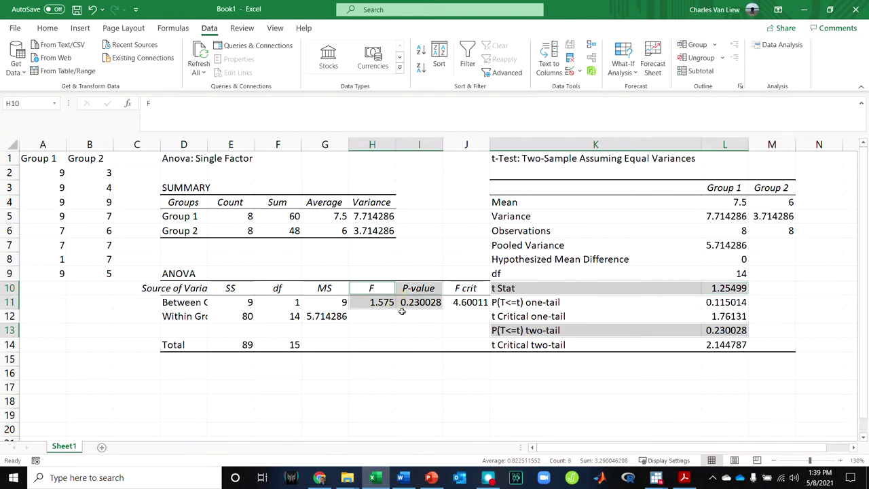
- Calculate the square of the t Stat in H17 with =L10^2 and compare it with the ANOVA F value in H11
click(378, 384)
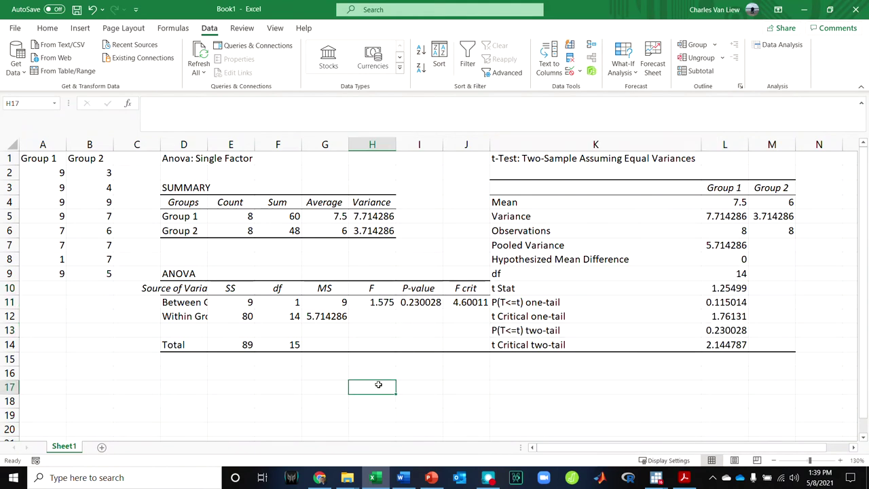
text(=)
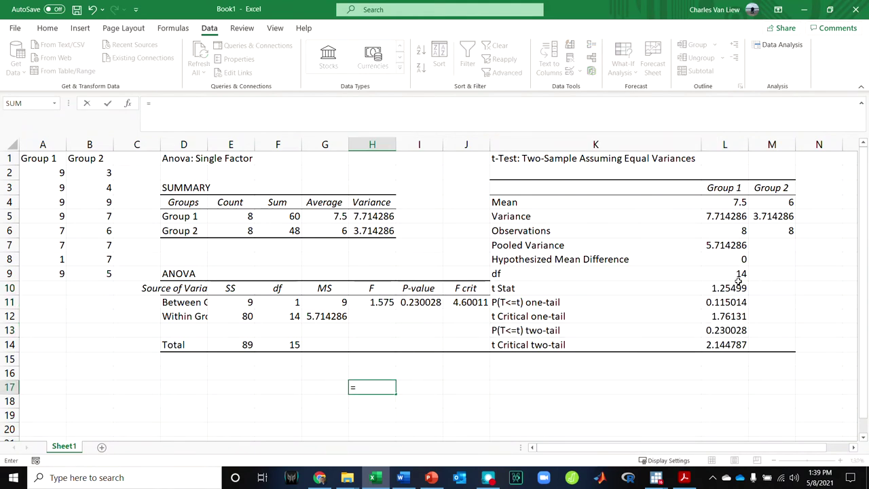
click(734, 286)
text(^2)
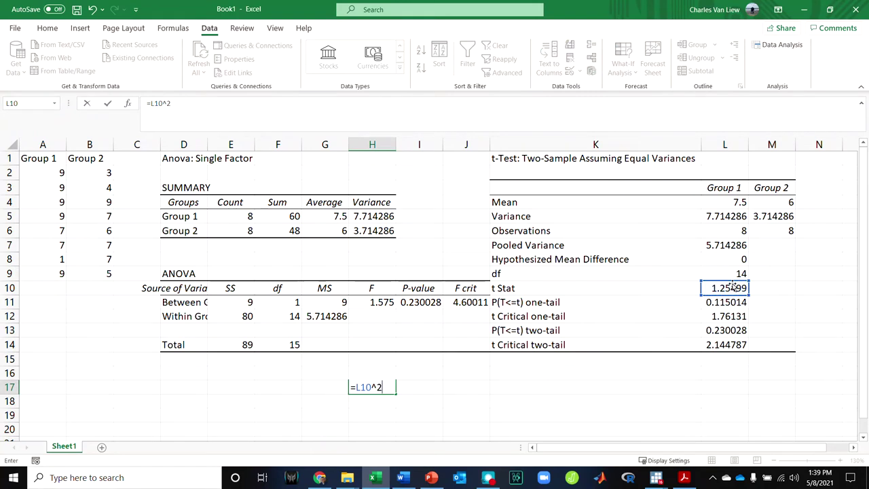
key(Return)
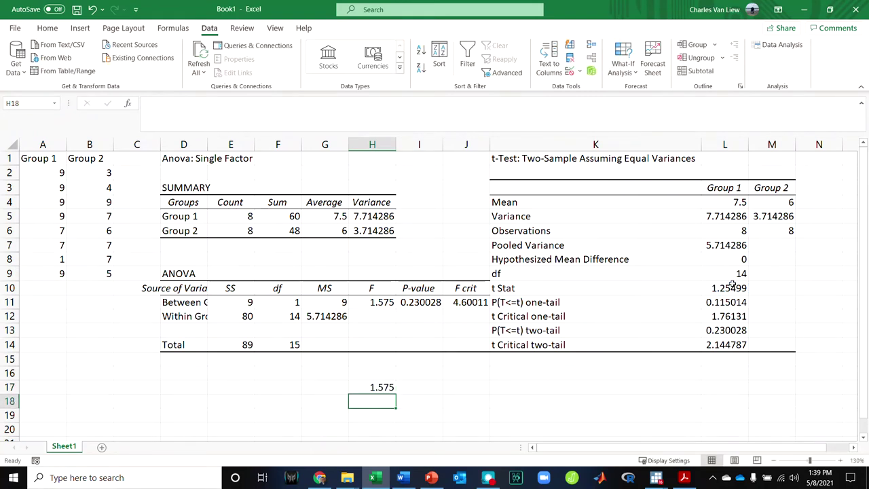
click(384, 298)
click(394, 387)
ctrl+click(387, 303)
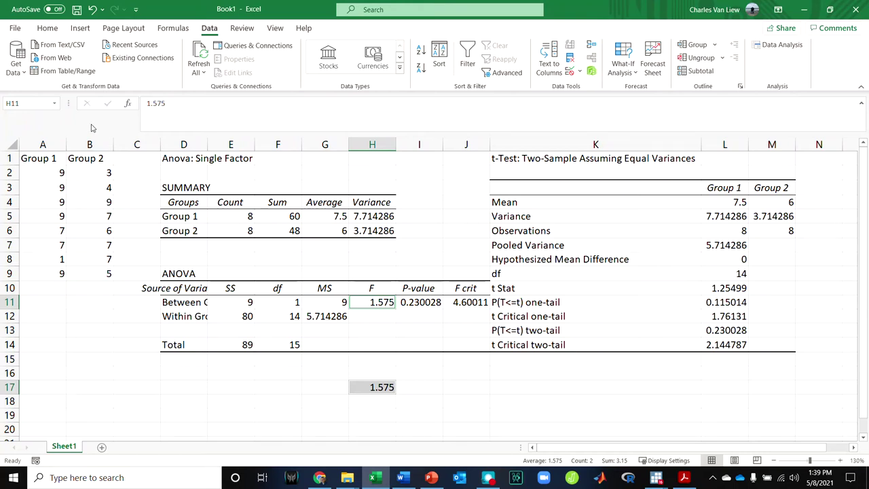
- Copy the scores in A2:B9 into a new blank workbook, starting at cell A1
drag(50, 173, 97, 268)
key(ctrl+c)
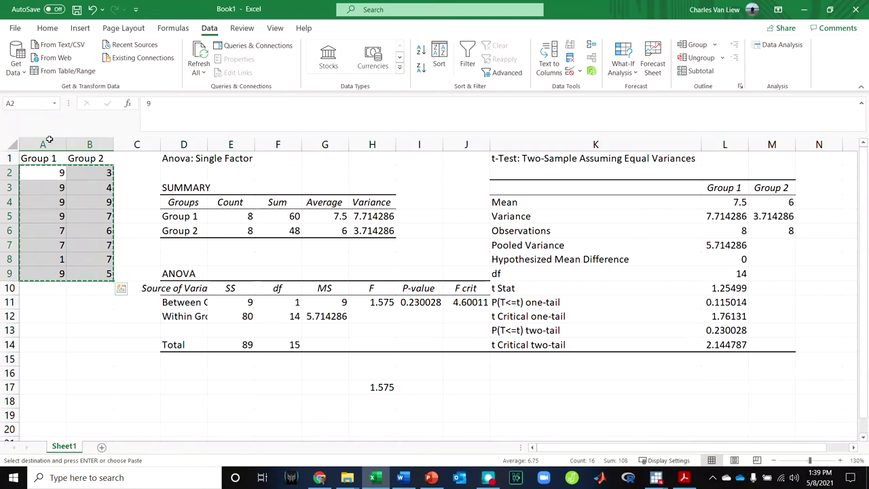
click(15, 28)
click(47, 80)
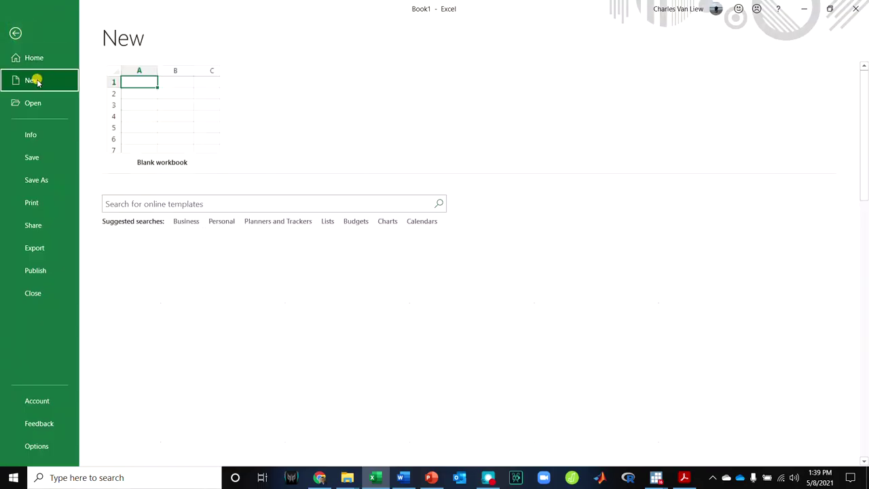
click(126, 103)
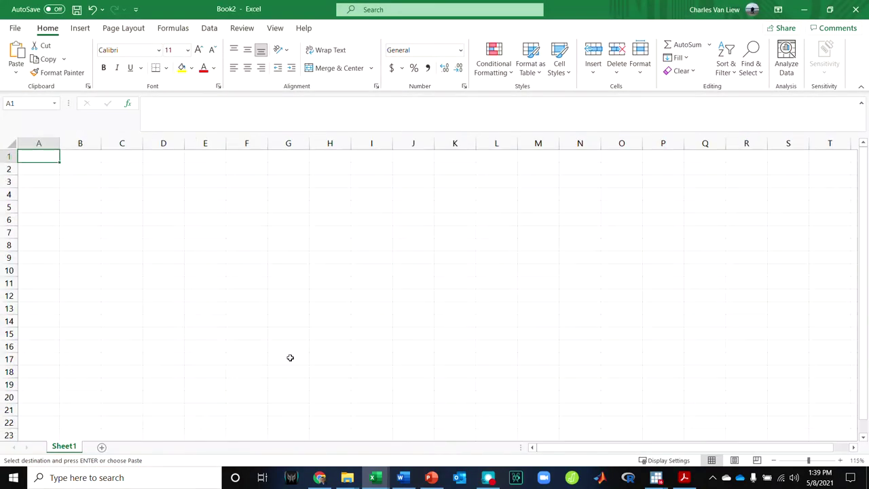
scroll(290, 358, up, 3)
key(ctrl+v)
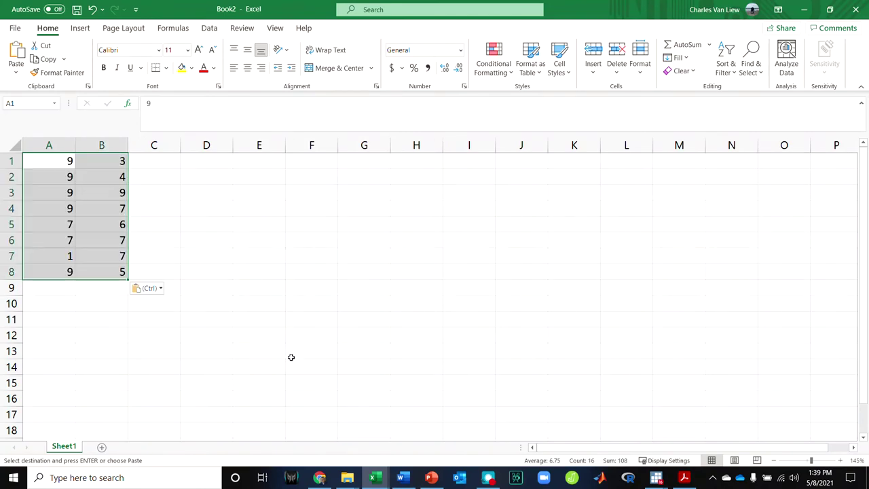
click(293, 350)
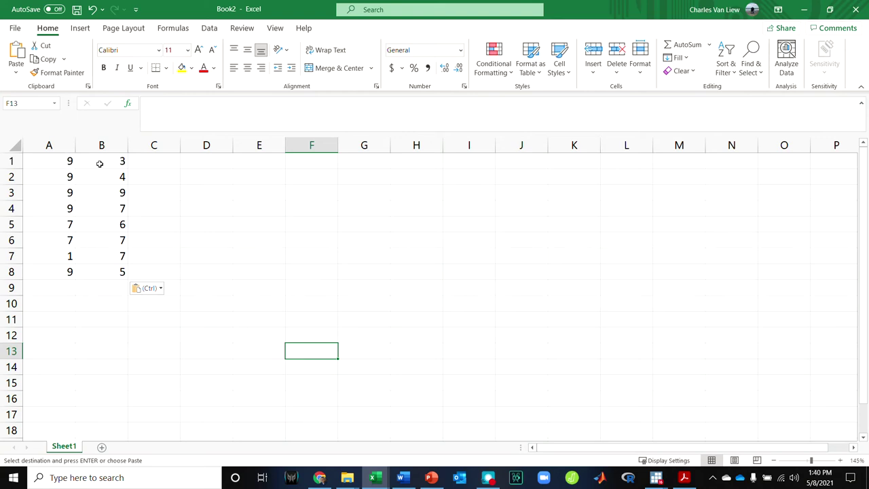
- Examine how the two groups' scores are arranged in columns A and B
drag(99, 163, 99, 265)
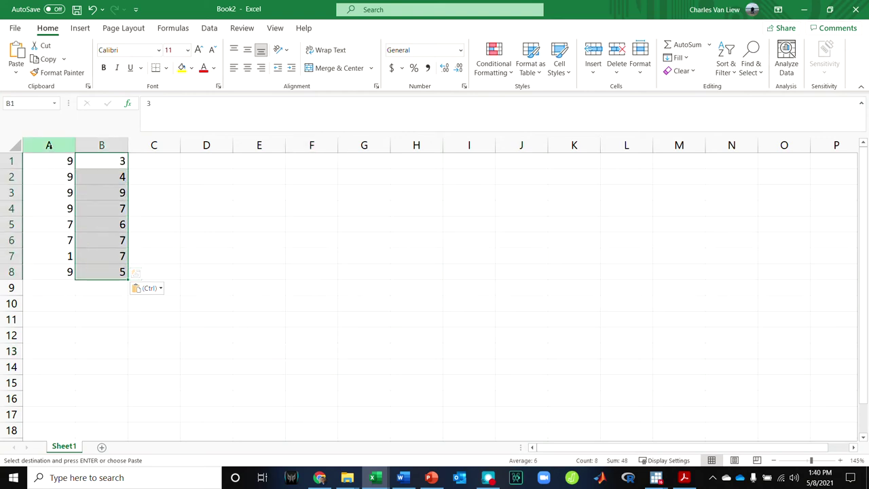
drag(48, 144, 58, 267)
drag(99, 161, 97, 272)
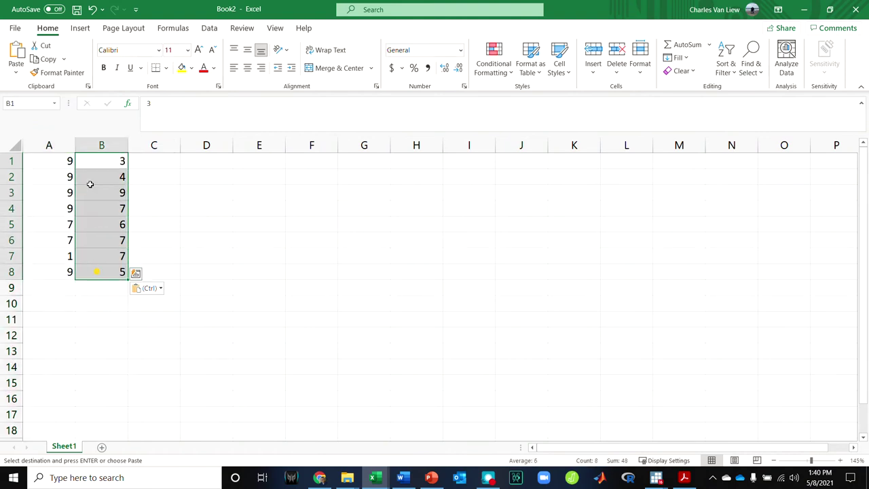
drag(102, 145, 48, 145)
click(49, 145)
click(102, 144)
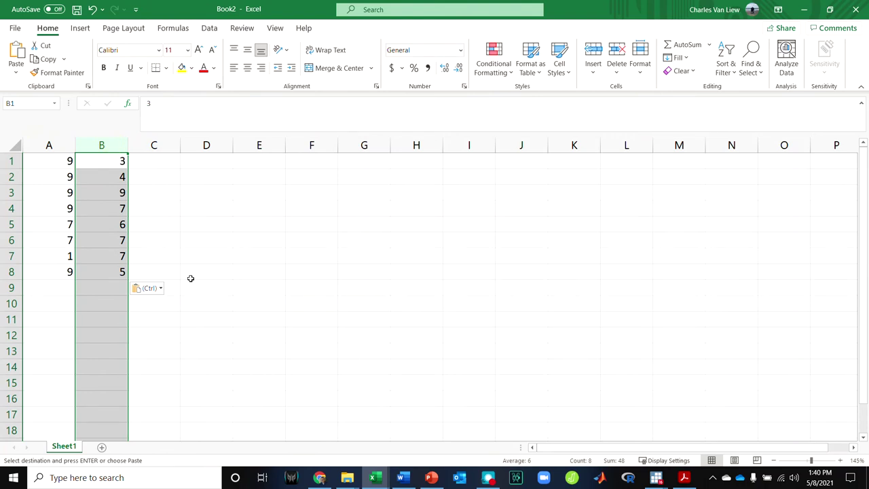
- Insert an empty column before the scores and an empty row above them
click(49, 145)
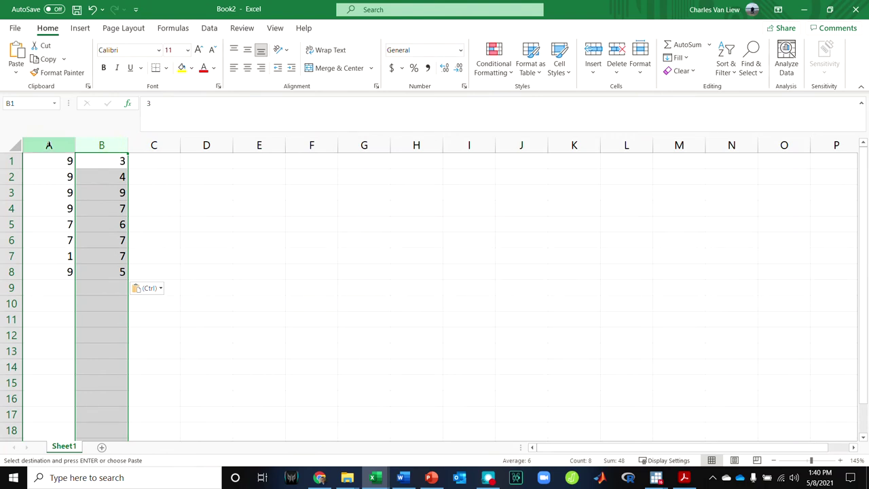
right_click(49, 145)
click(91, 243)
right_click(11, 161)
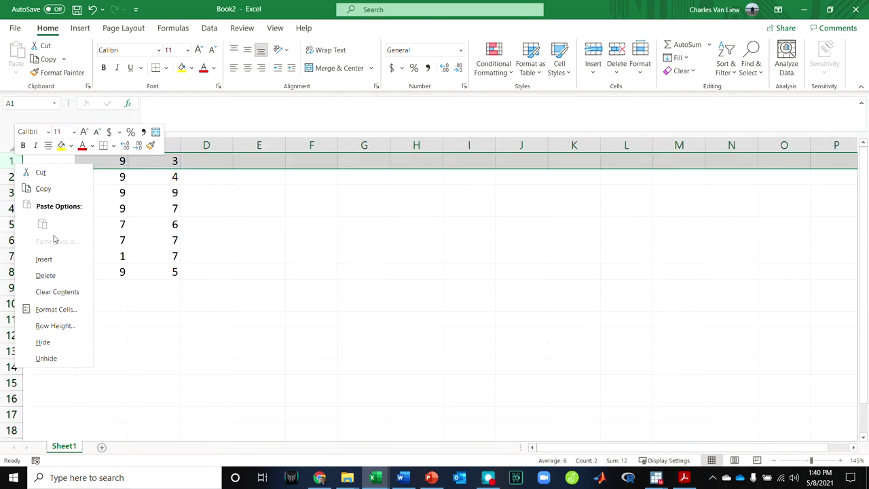
click(59, 256)
- Enter the headers "group" in A1 and "score" in B1
click(61, 162)
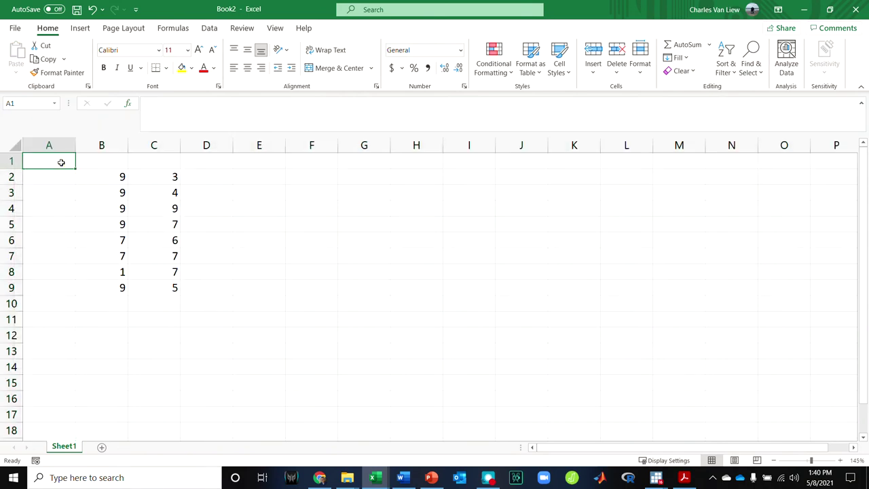
text(group)
key(Tab)
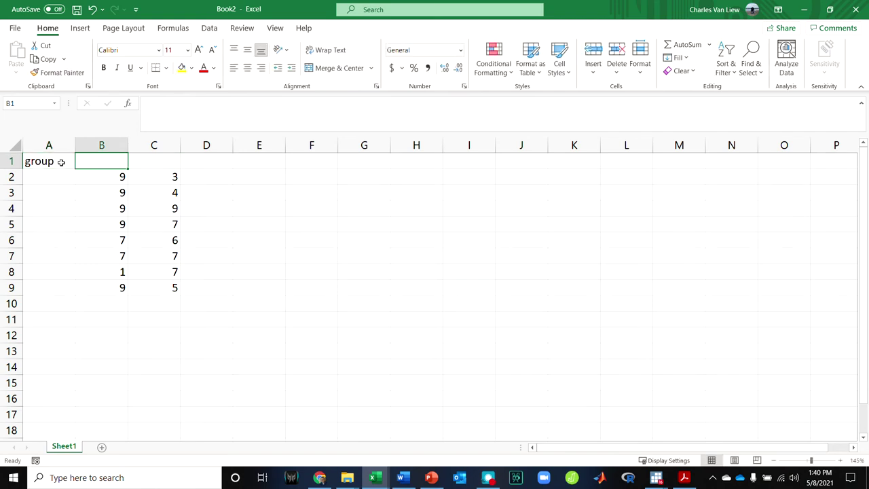
text(score)
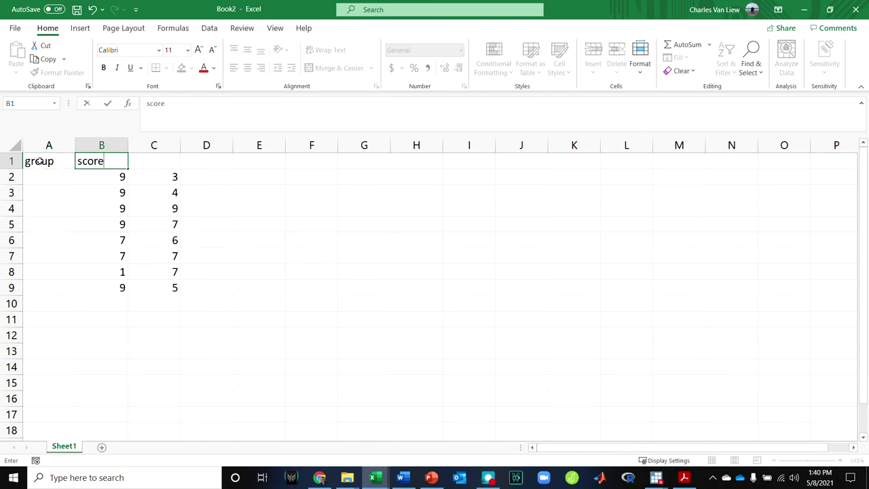
- Move the second group's scores from C2:C9 to column B, starting at B10
drag(175, 177, 167, 287)
key(ctrl+x)
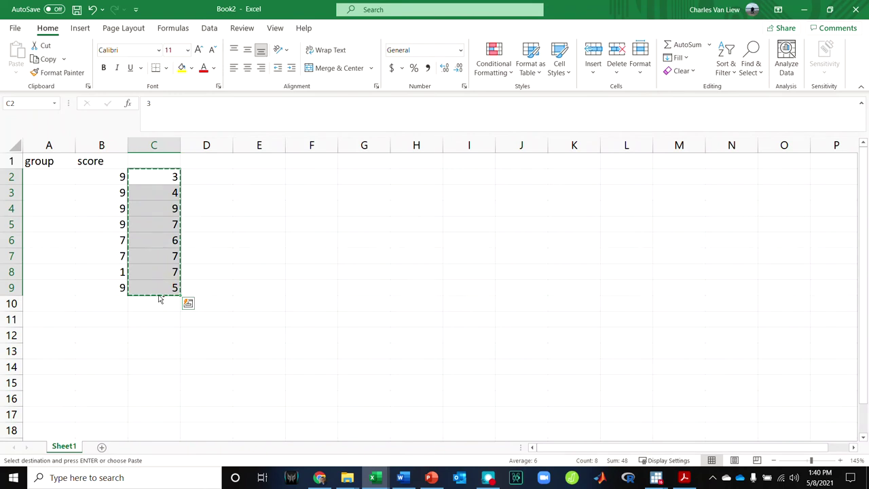
click(115, 305)
key(ctrl+v)
- Enter group code 1 in A2 and fill it down column A beside the scores
click(40, 176)
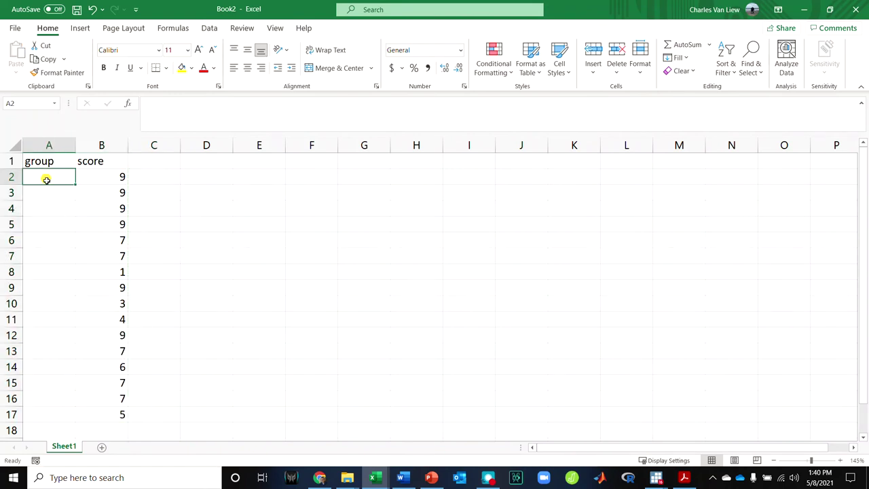
text(1)
key(Tab)
click(68, 181)
drag(75, 182, 72, 416)
- Enter group code 2 in A10 and fill it down to A17
click(62, 304)
text(2)
key(Tab)
click(70, 305)
click(229, 416)
- Examine the rows belonging to group 2 and group 1 in the stacked data
drag(12, 303, 14, 414)
drag(13, 287, 11, 175)
drag(64, 176, 106, 291)
click(264, 290)
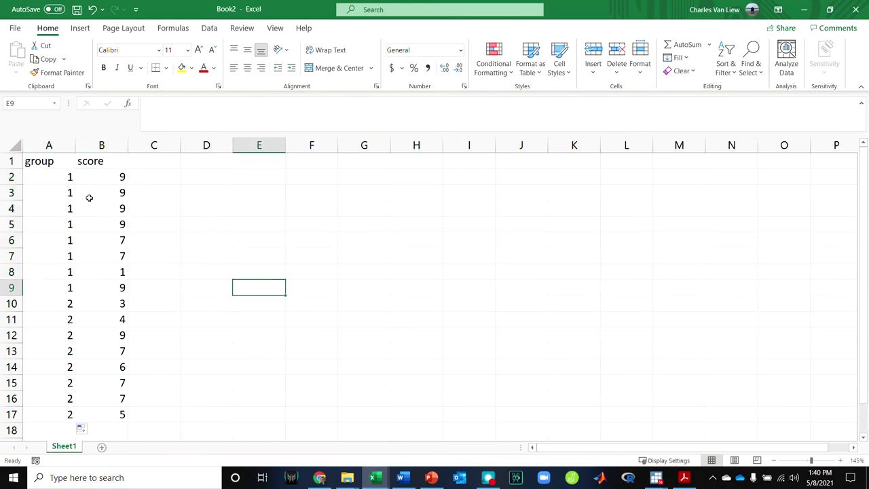
- Save the stacked data to the Desktop as a CSV (Comma delimited) file named "jasp example"
click(15, 28)
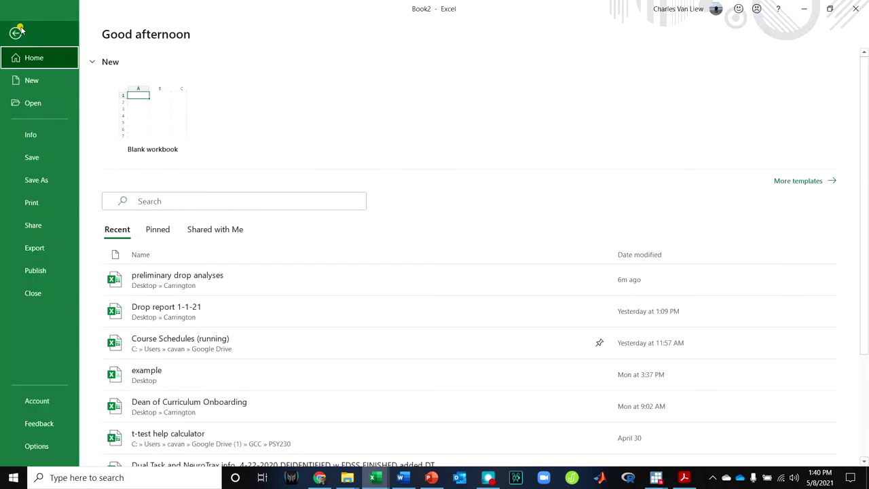
click(37, 179)
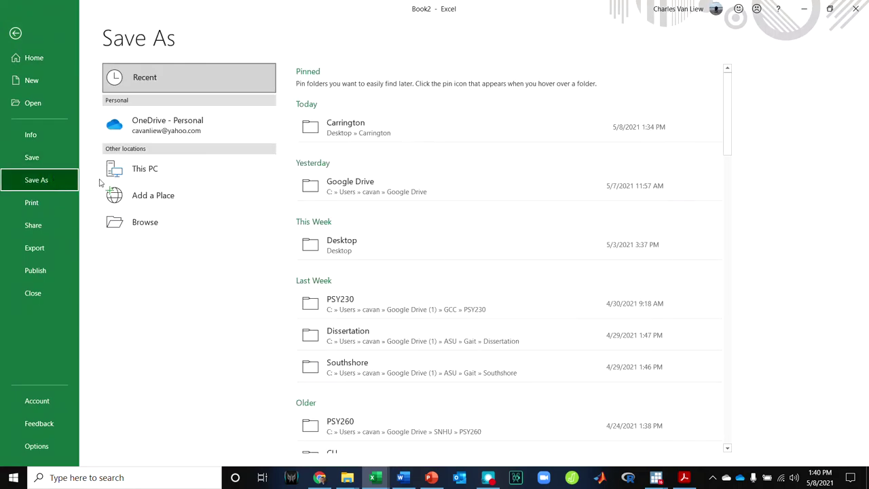
click(173, 221)
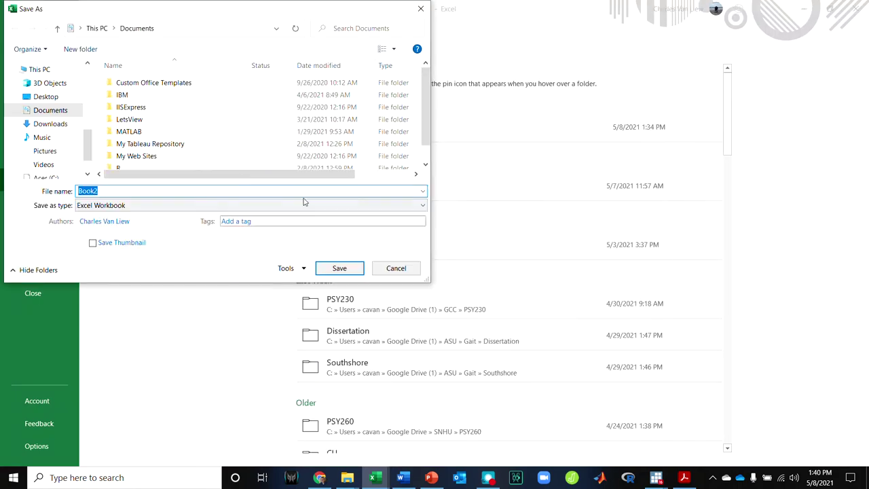
click(176, 205)
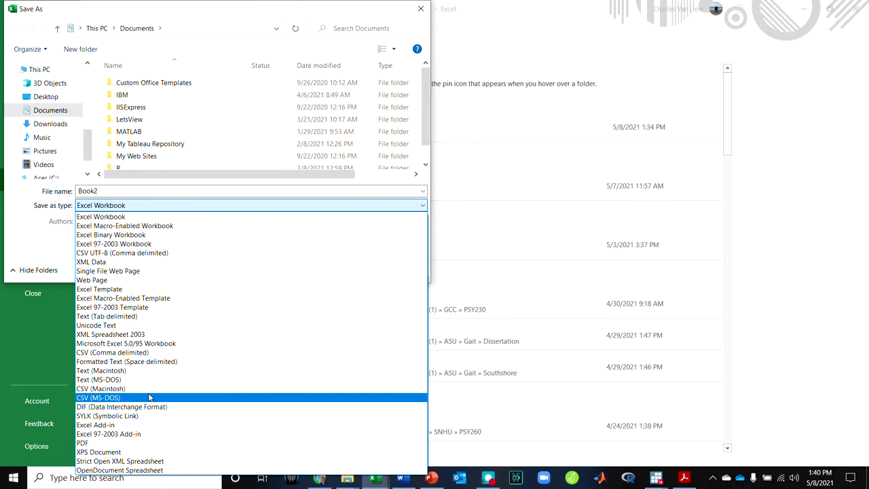
click(150, 352)
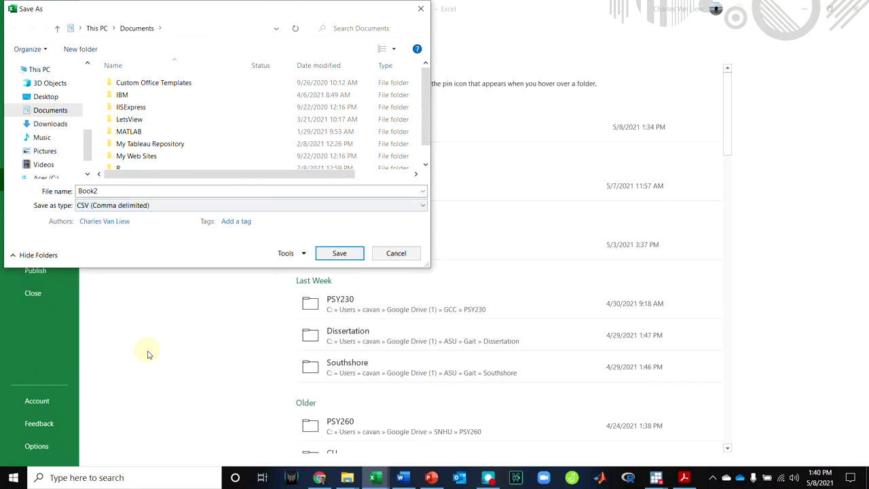
double_click(106, 188)
text(jasp example)
click(72, 96)
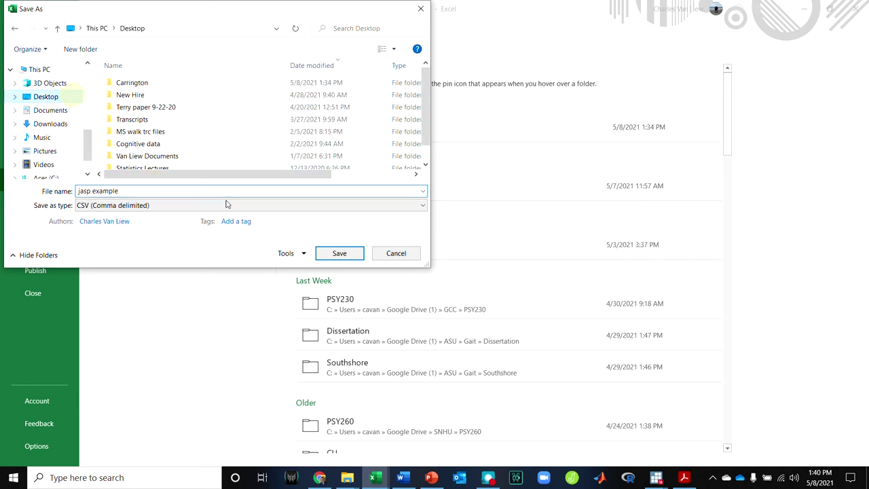
click(343, 253)
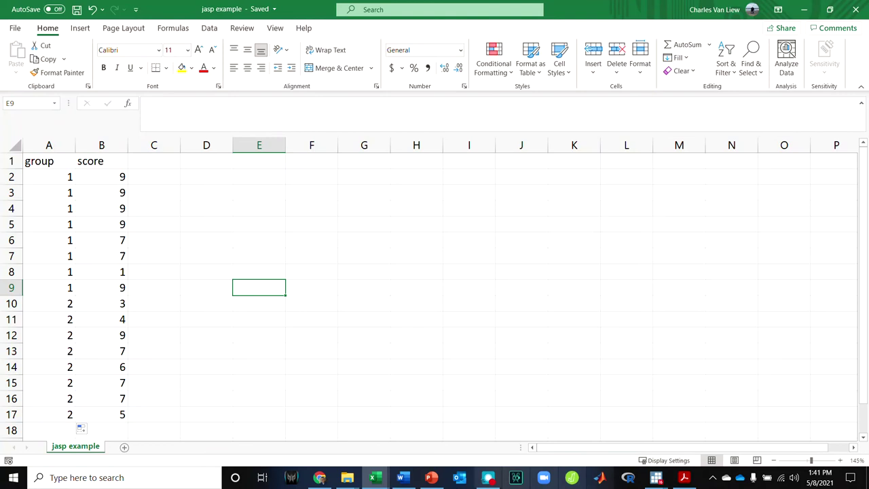
- Switch to JASP and open the "jasp example" CSV file from the computer's Desktop folder
click(572, 477)
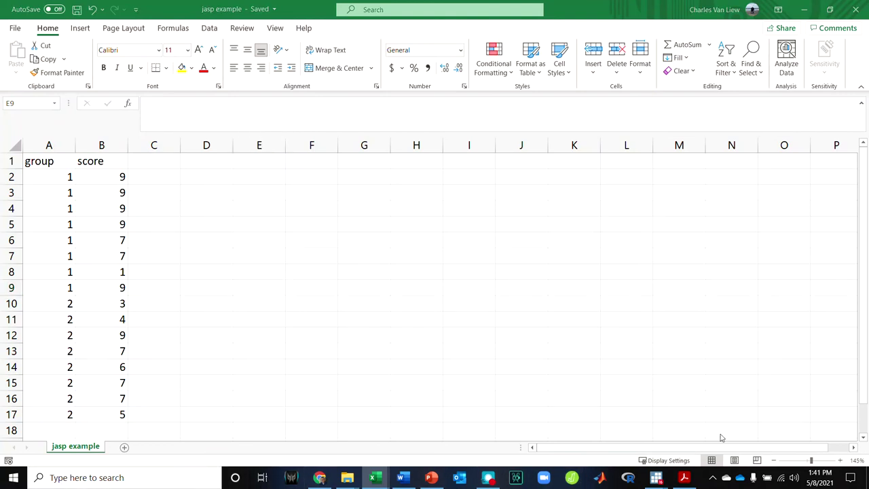
click(528, 8)
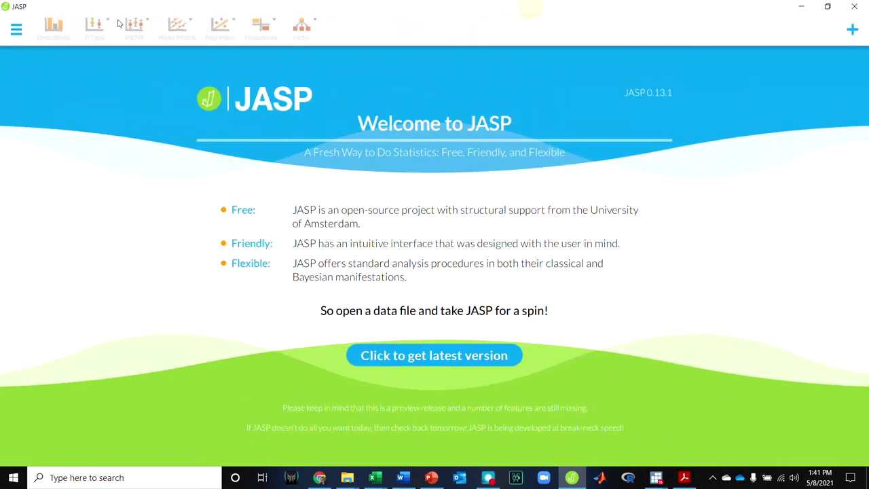
click(17, 29)
click(39, 57)
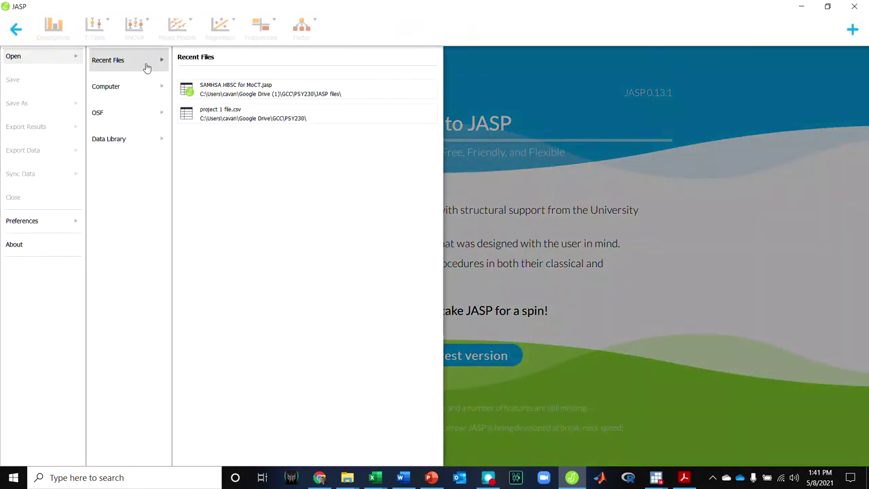
click(137, 87)
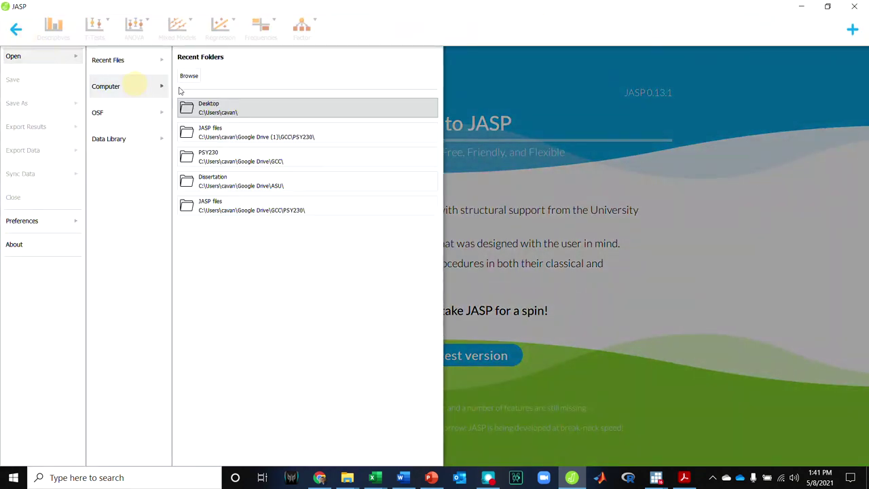
click(238, 109)
double_click(181, 92)
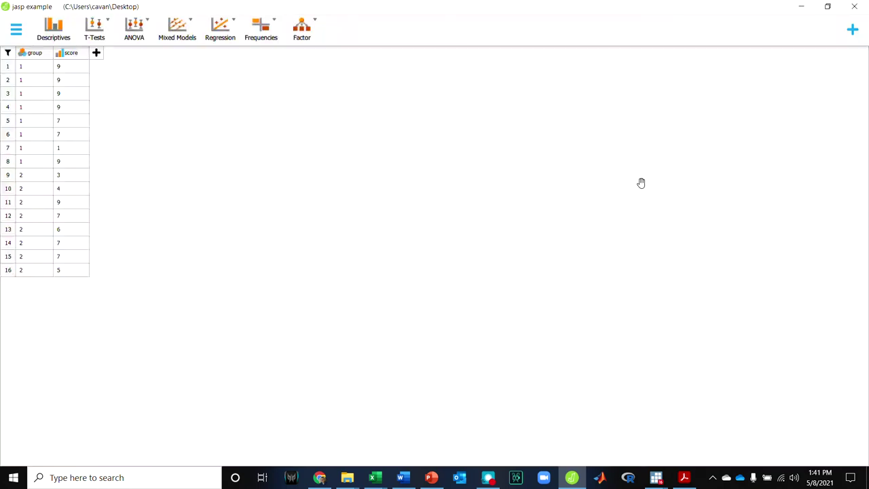
- Run a classical Independent Samples T-Test with score as the variable and group as the grouping variable
click(92, 35)
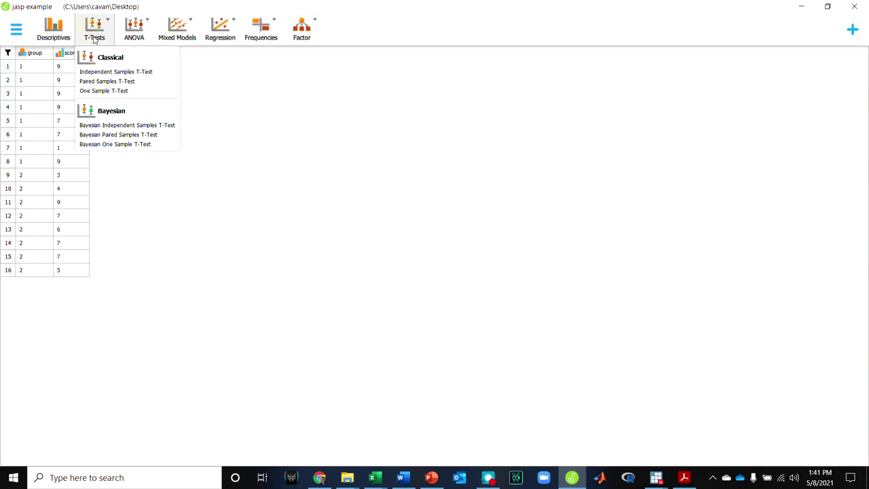
click(116, 72)
drag(92, 82, 241, 163)
drag(74, 87, 237, 102)
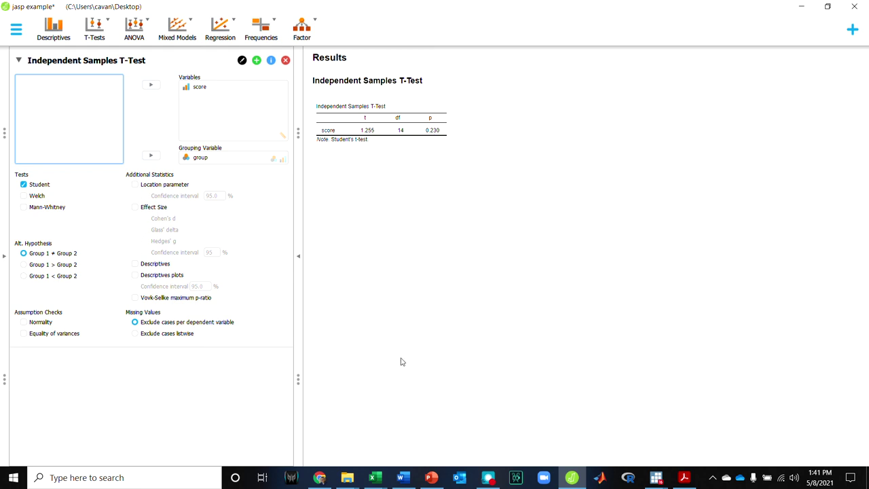
- Check the two-tailed p-value of the t-test in the Excel workbook Book1 against the JASP result, and return to JASP
click(355, 451)
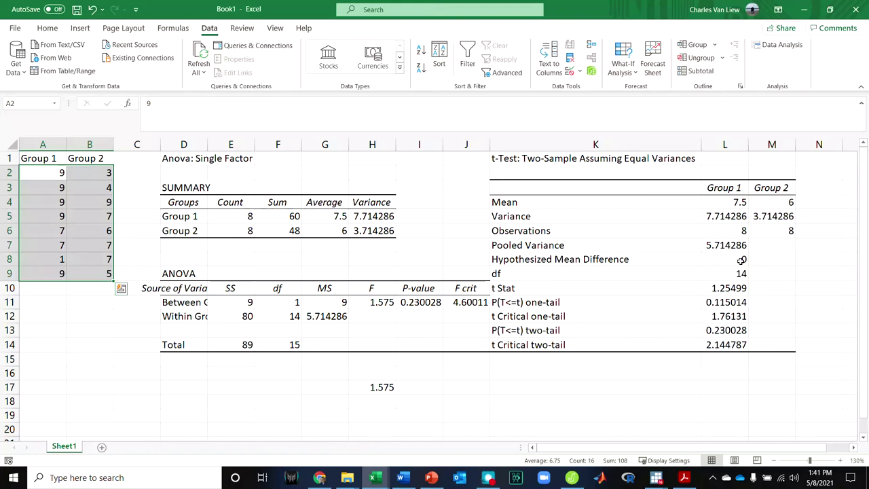
click(737, 331)
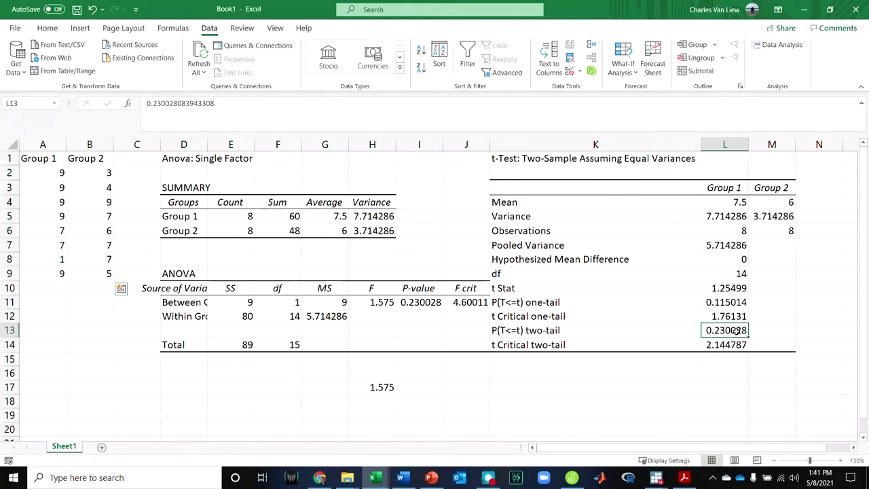
click(802, 10)
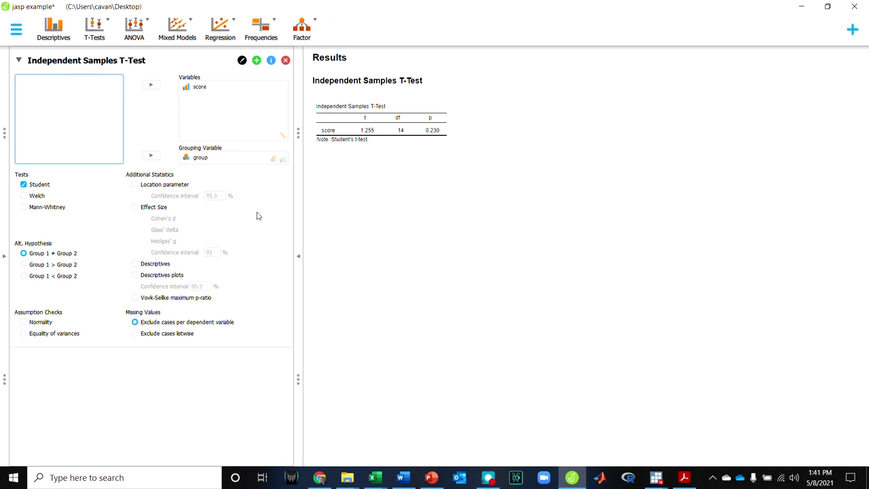
- Run a classical ANOVA with score as dependent variable and group as fixed factor, including the η² effect size and descriptive statistics
click(135, 31)
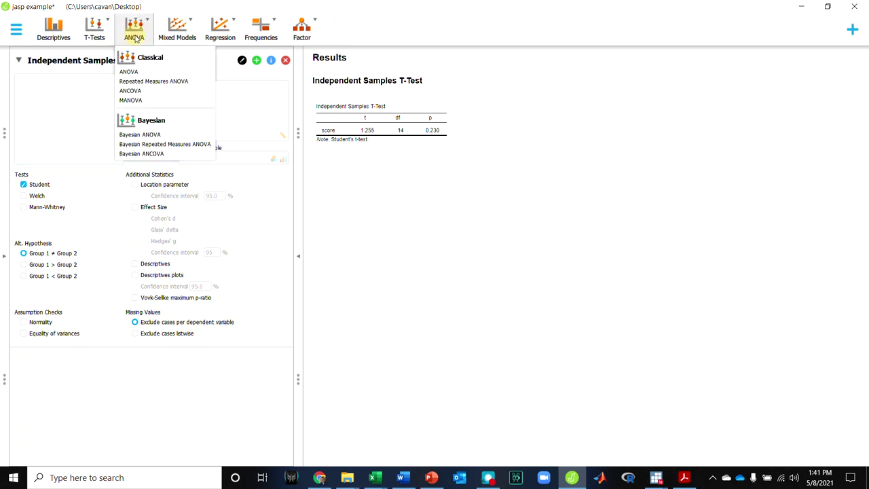
click(151, 75)
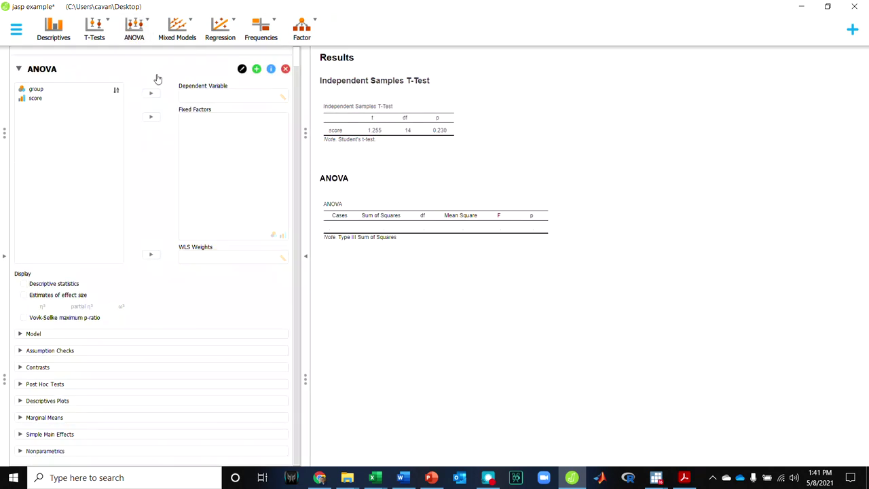
click(85, 102)
drag(85, 104, 240, 136)
drag(42, 92, 227, 99)
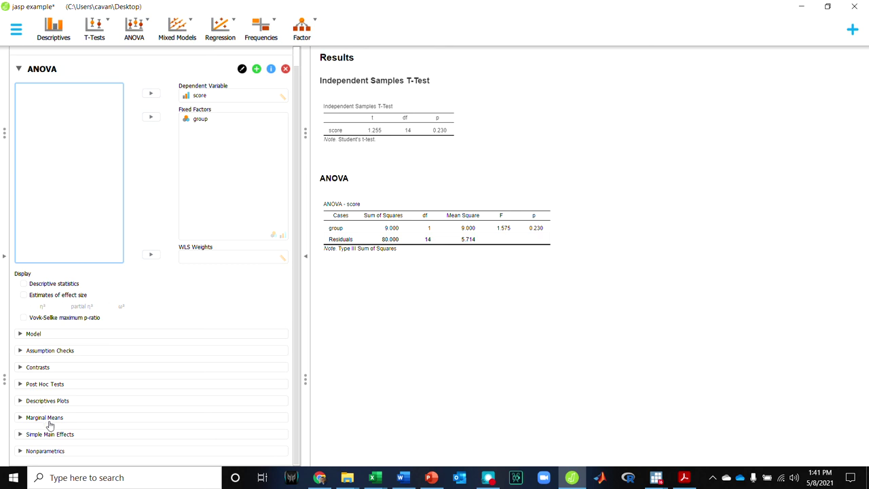
click(24, 295)
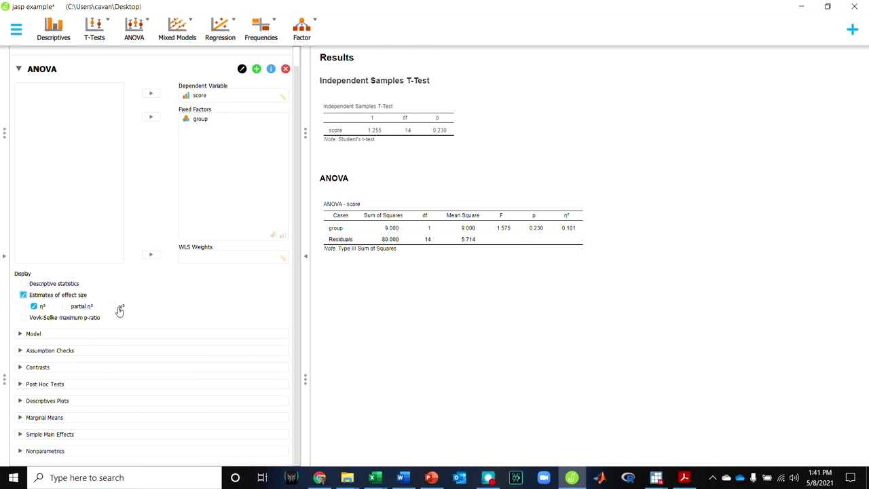
click(75, 284)
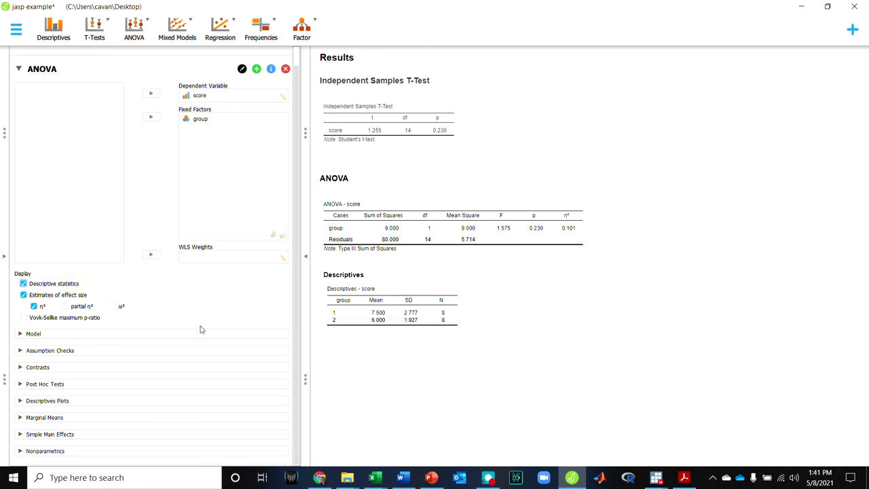